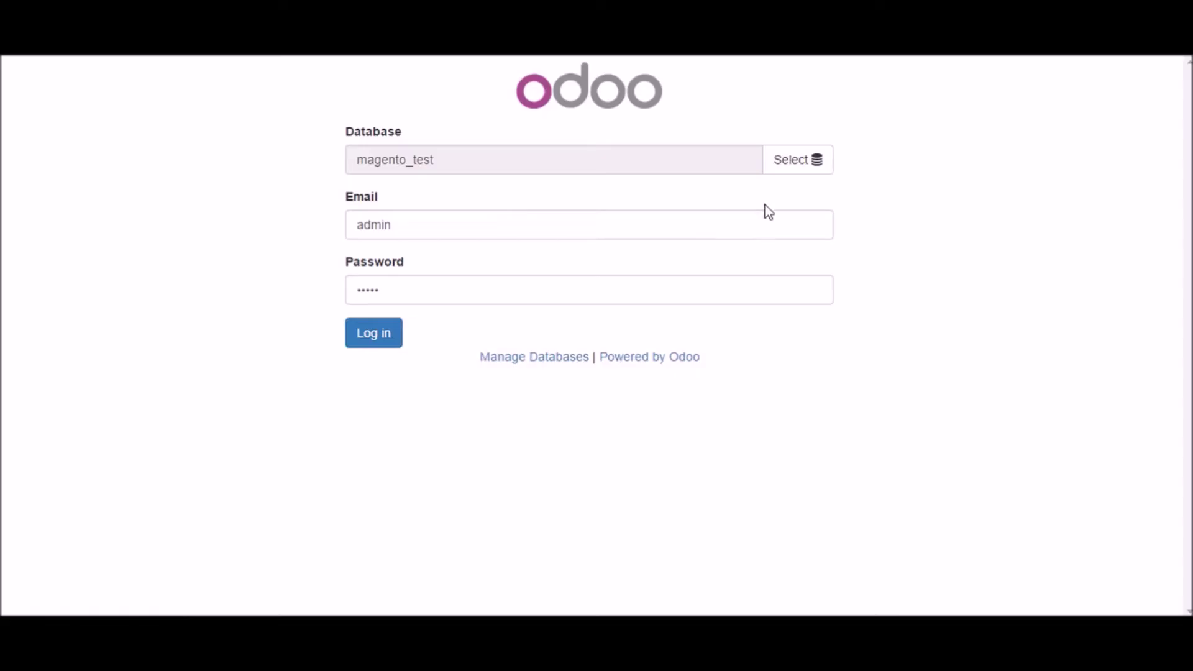
Log in to the magento_test database with the prefilled admin account and decline saving the password in the browser.
click(368, 336)
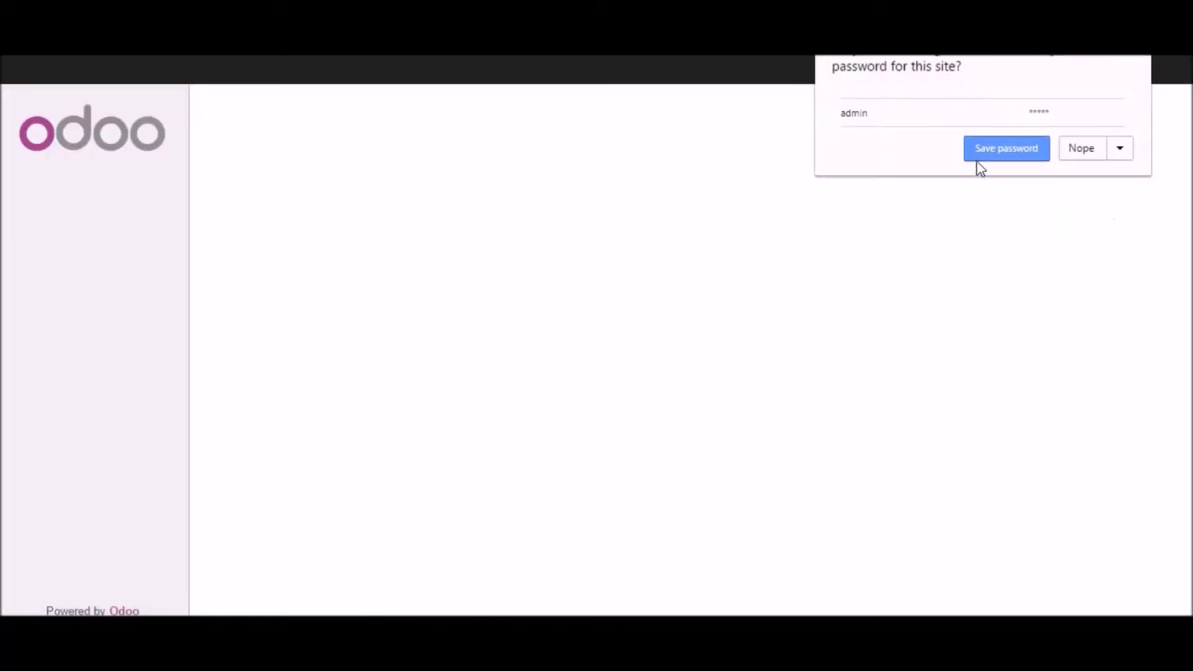
click(1068, 151)
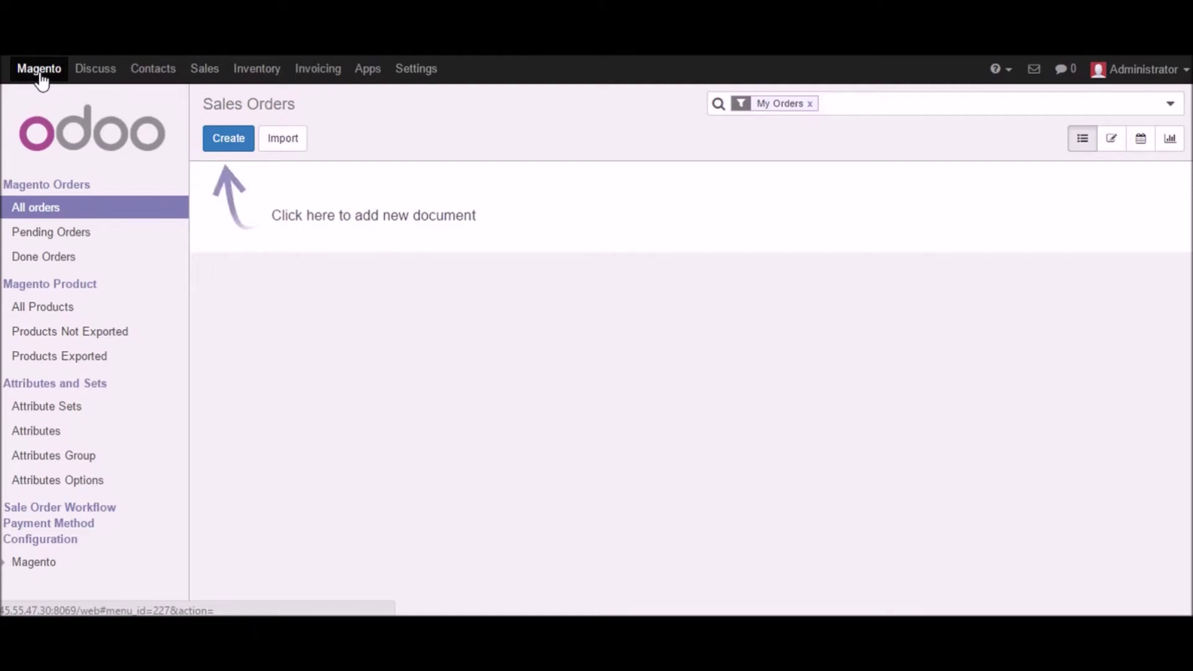
Open the list of Magento instances in the Magento configuration.
click(73, 212)
drag(5, 543, 88, 539)
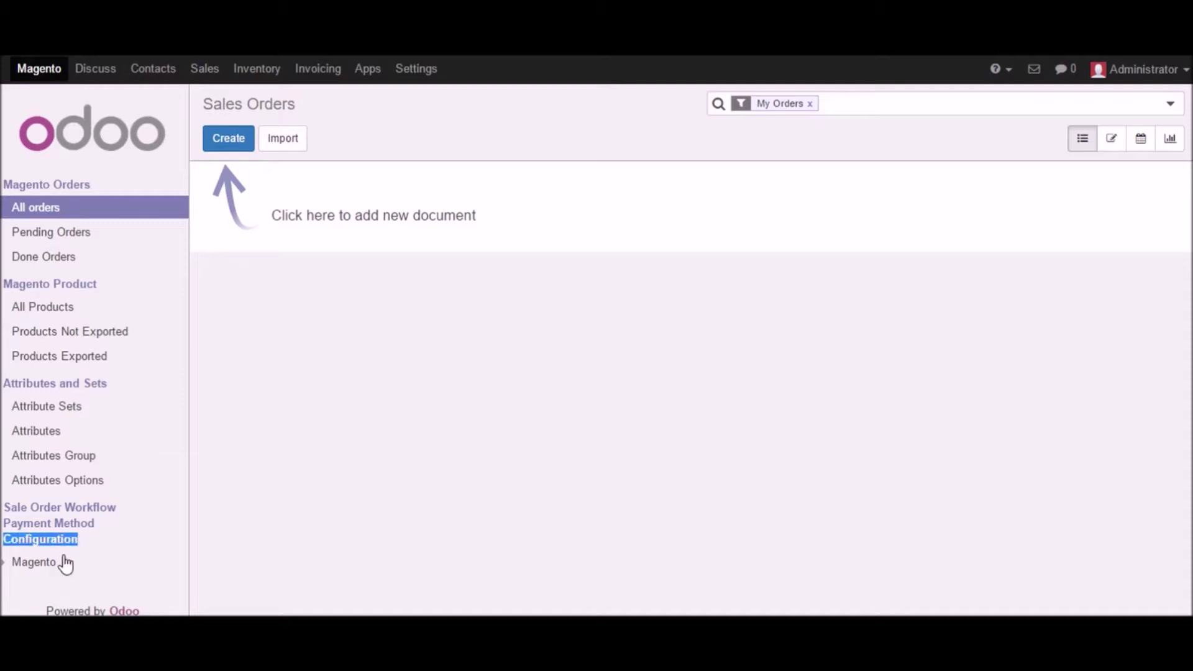
click(37, 565)
scroll(154, 535, down, 1)
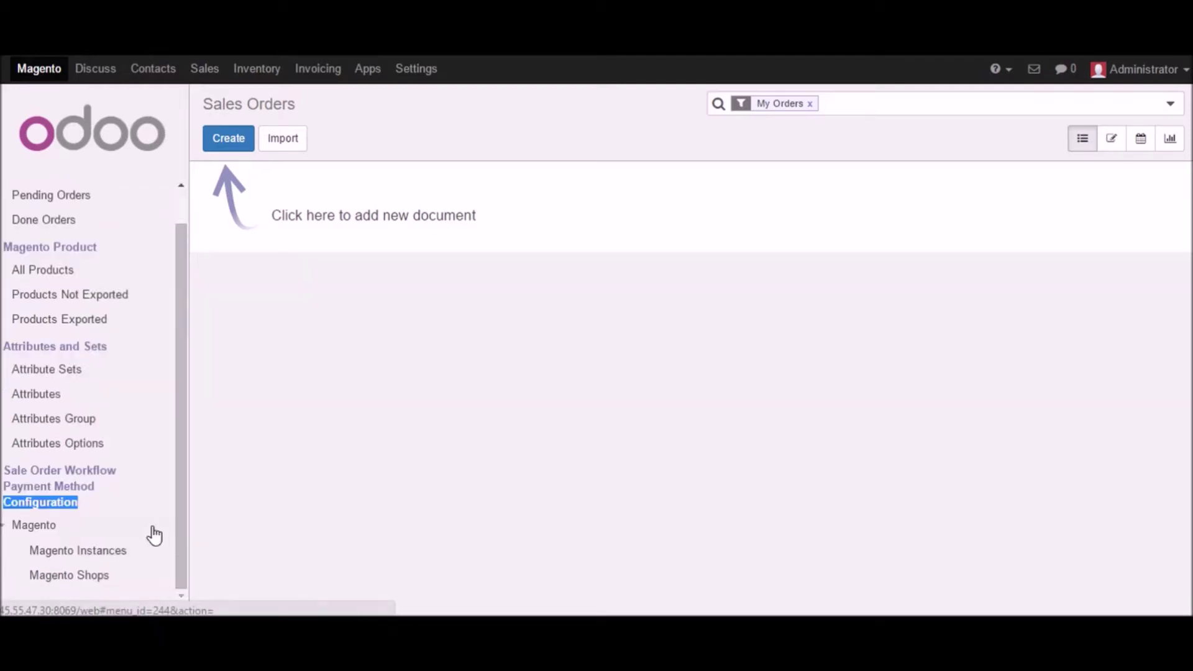
click(86, 560)
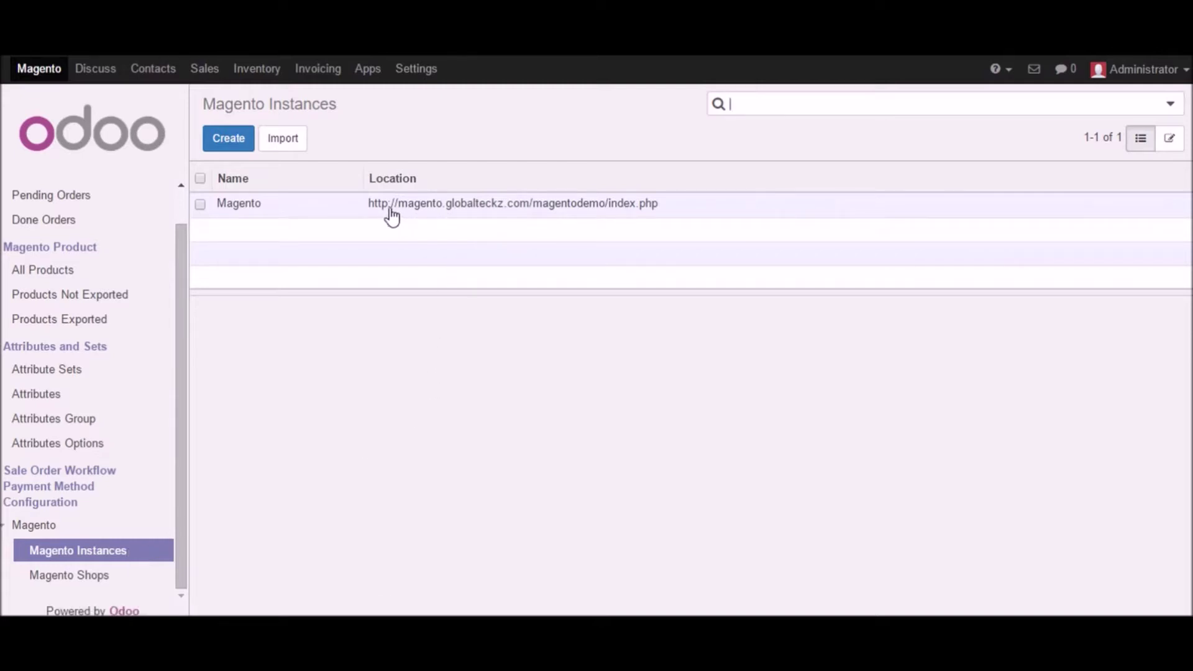
Examine the name, authentication and default value fields of a new Magento instance form, and discard the blank record.
click(229, 145)
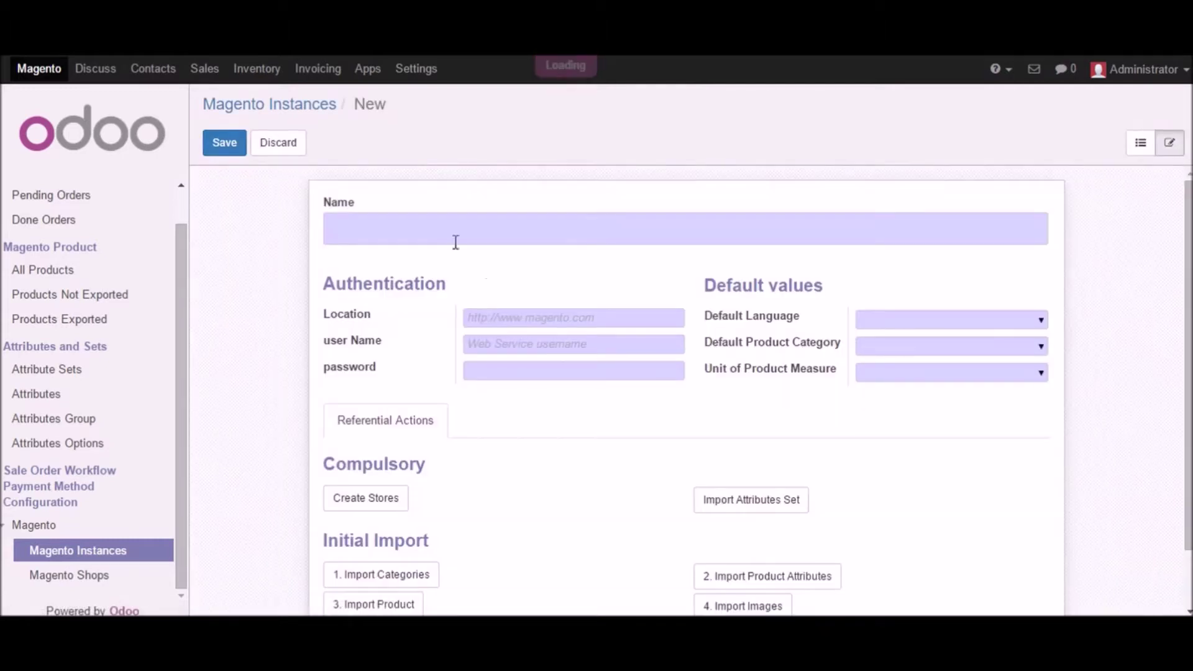
click(436, 229)
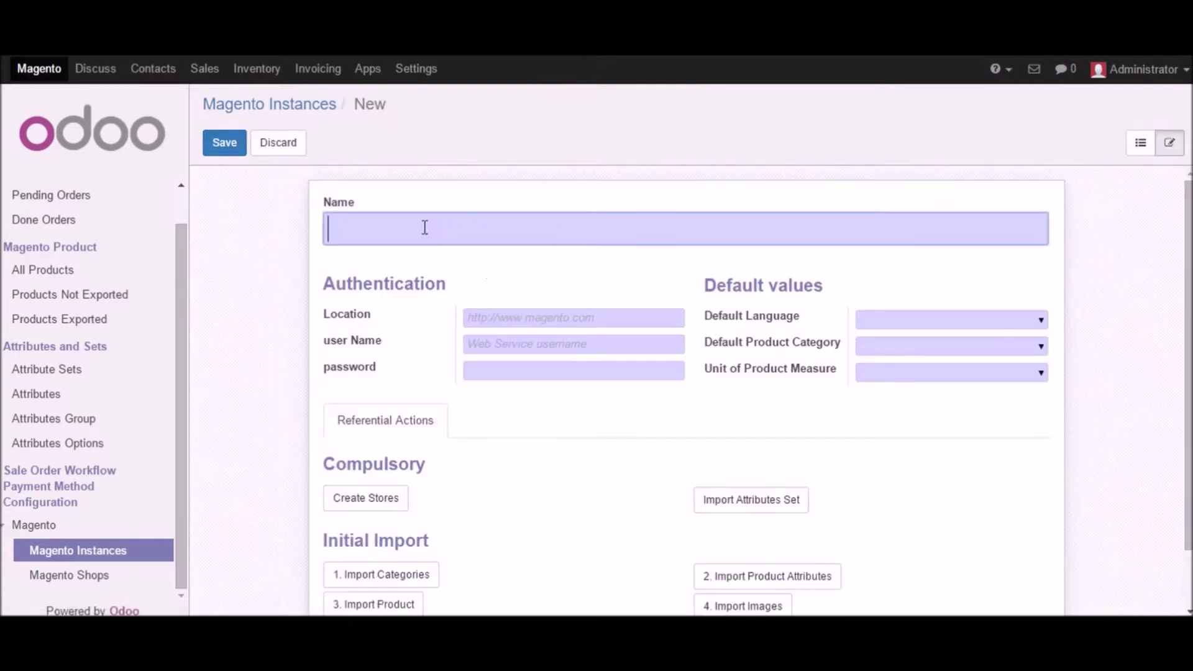
click(515, 321)
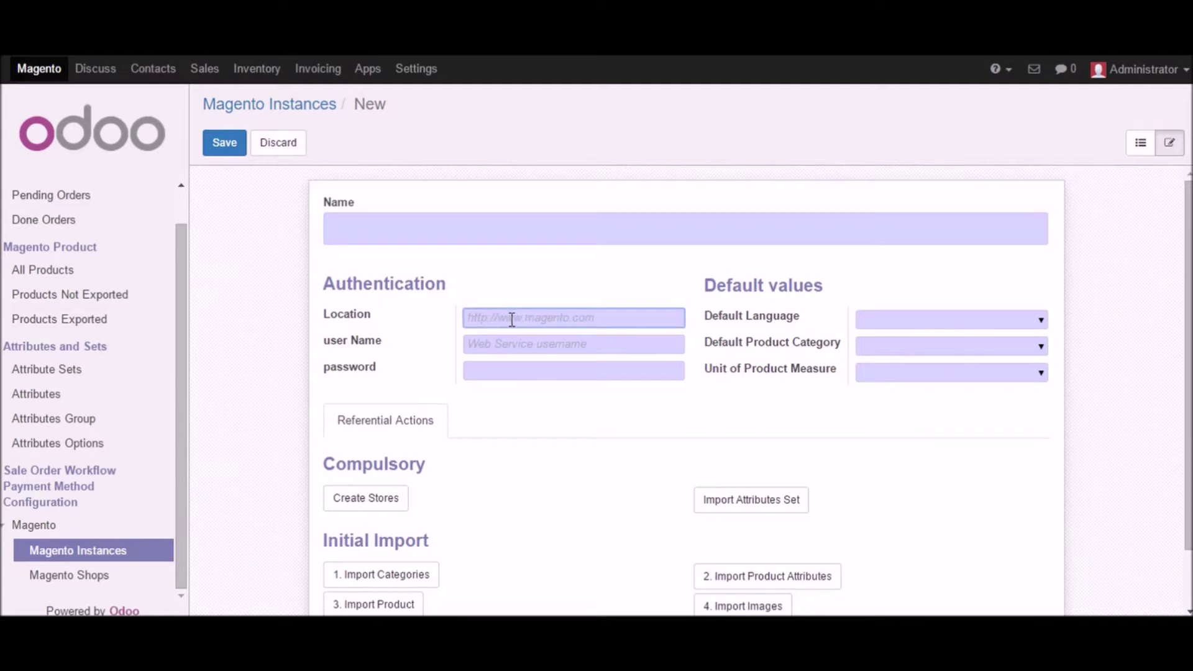
click(498, 344)
click(498, 369)
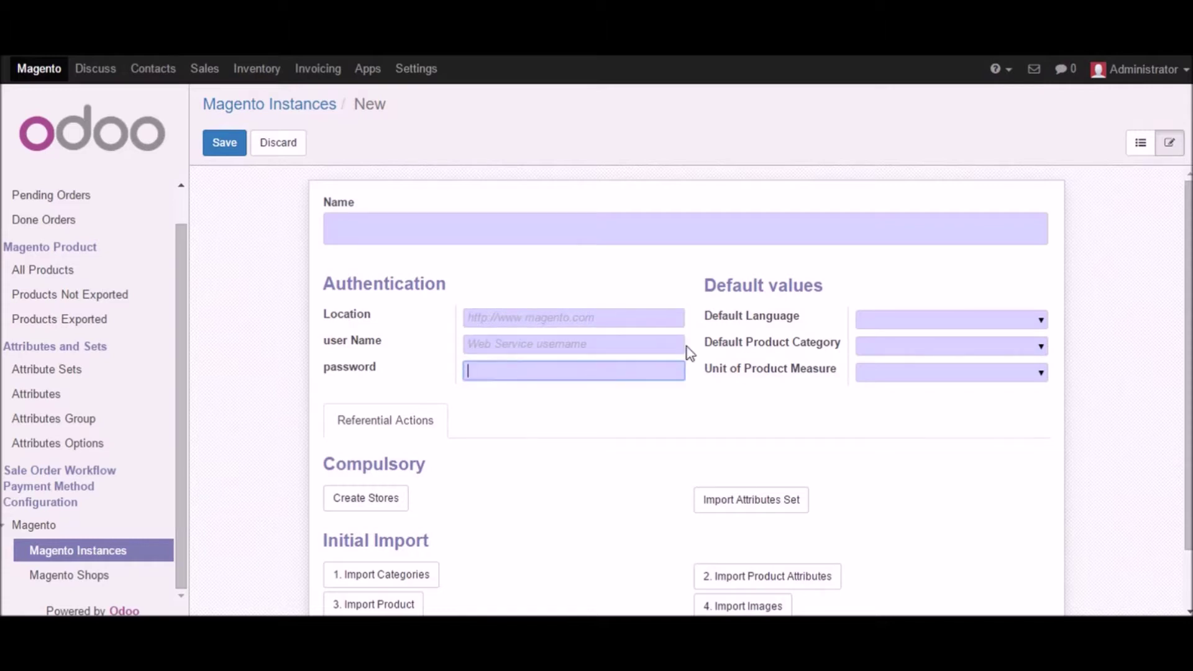
click(889, 318)
click(1043, 324)
click(921, 291)
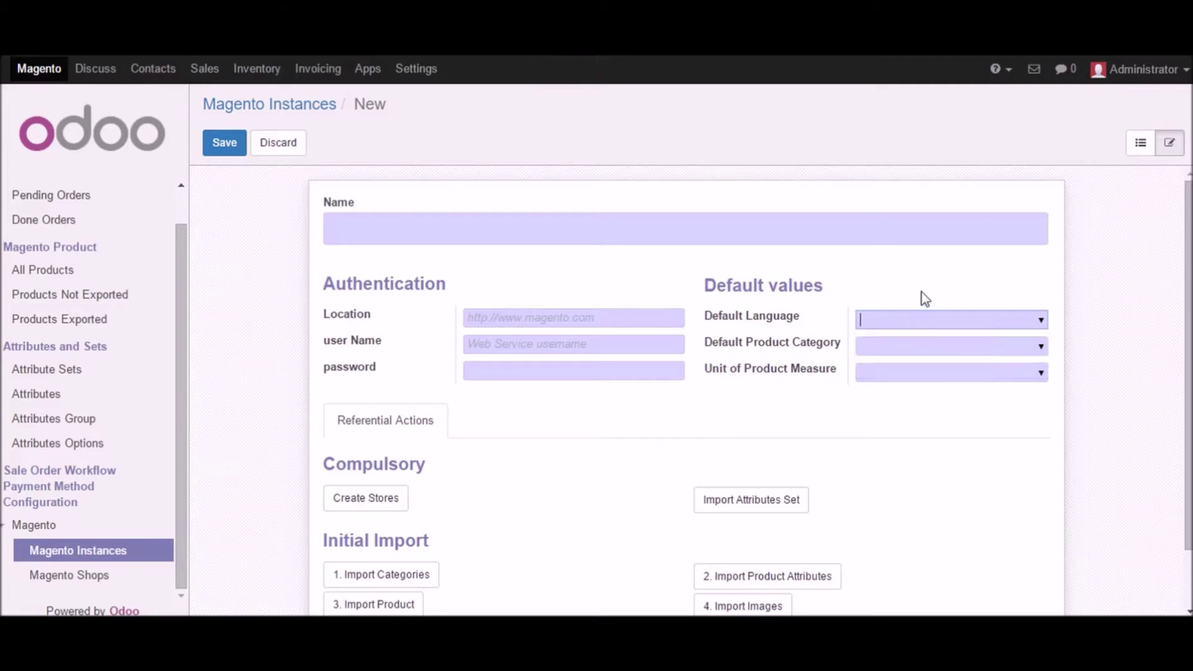
click(1041, 347)
click(985, 295)
click(277, 150)
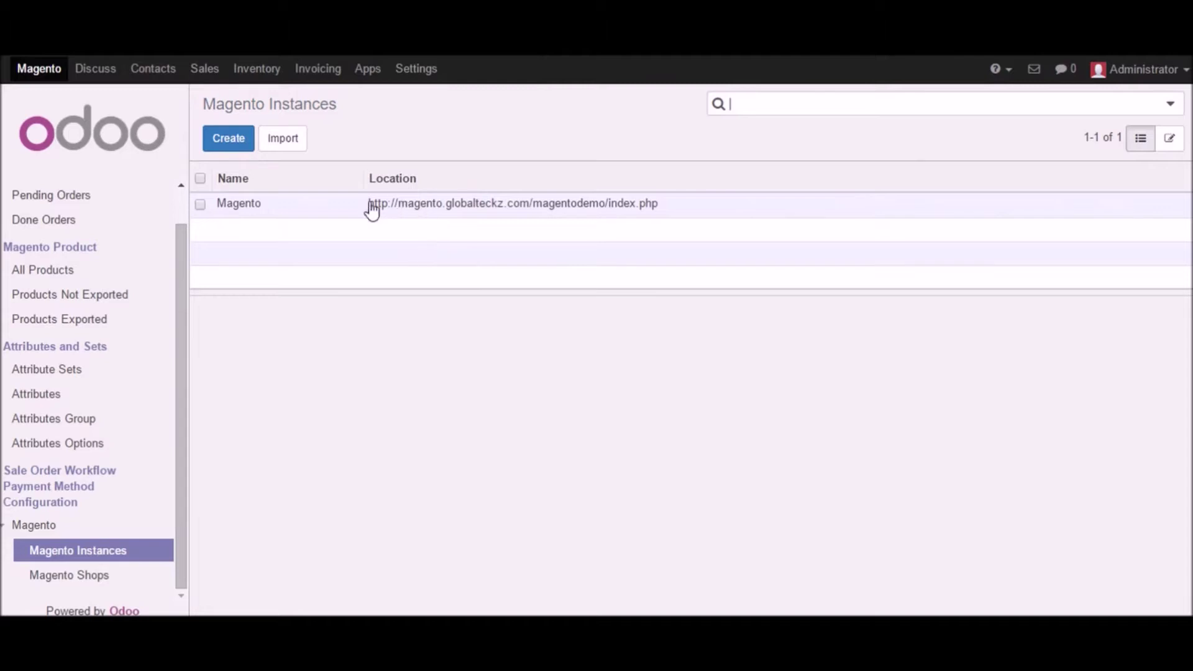
Open the existing Magento instance for editing and review its name, location, user name and password fields.
click(255, 206)
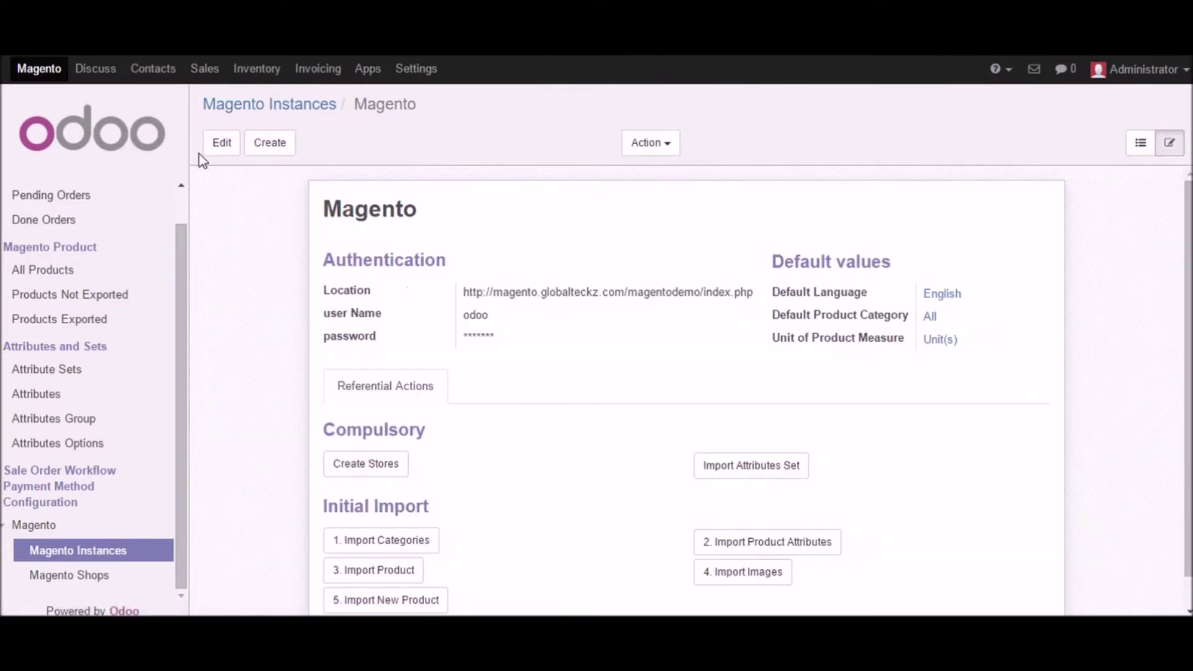
click(229, 151)
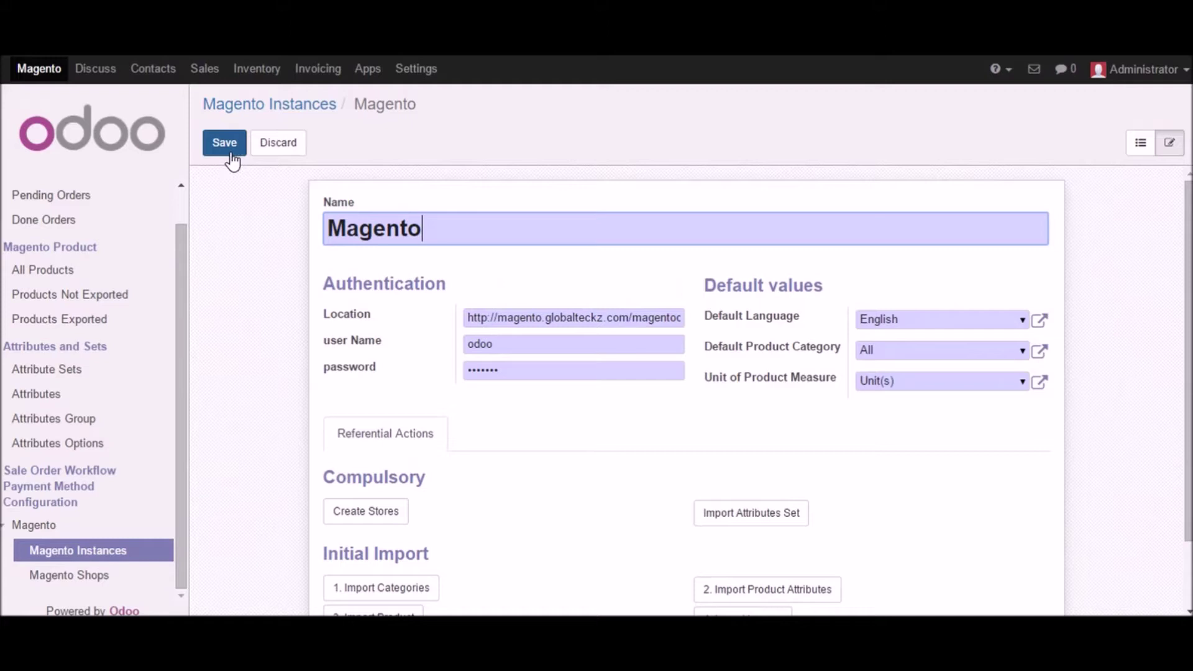
double_click(440, 231)
click(641, 324)
click(520, 345)
click(531, 369)
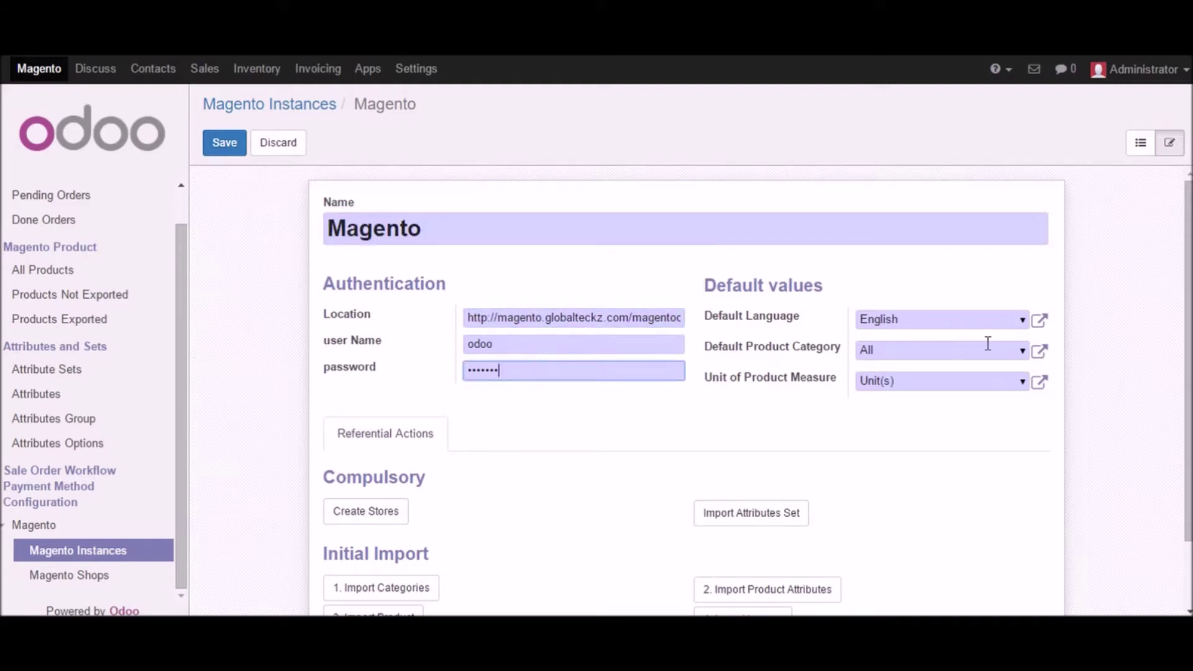
Review the choices offered for the instance's default language, default product category and unit of product measure.
click(922, 319)
click(1023, 321)
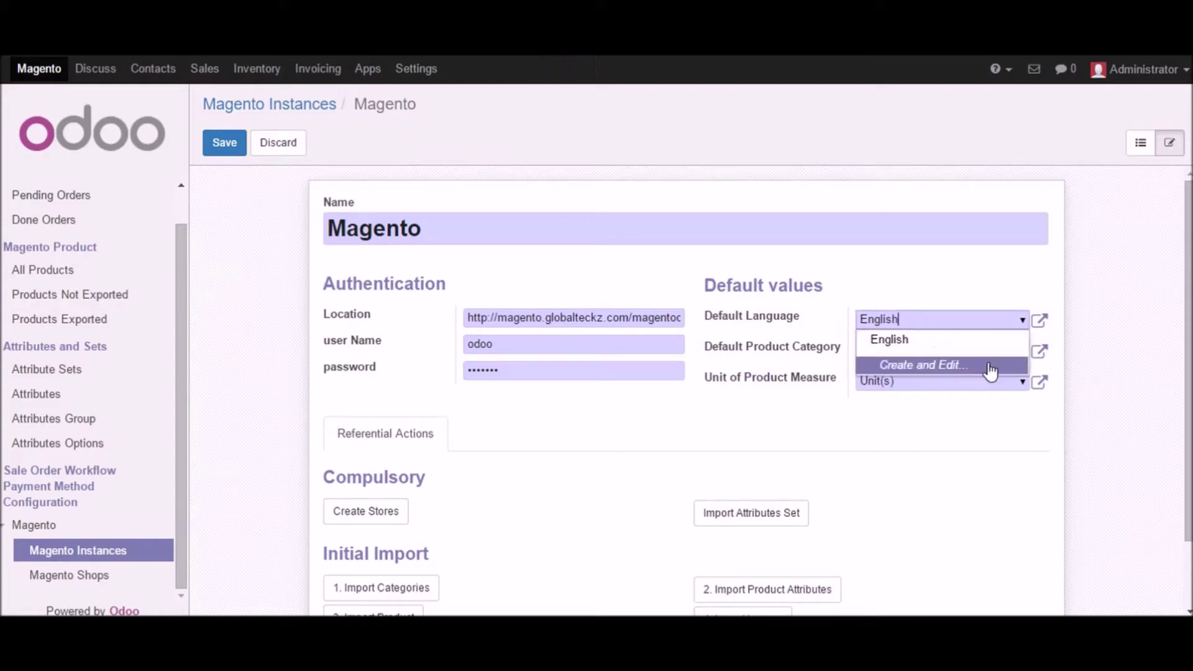
key(Escape)
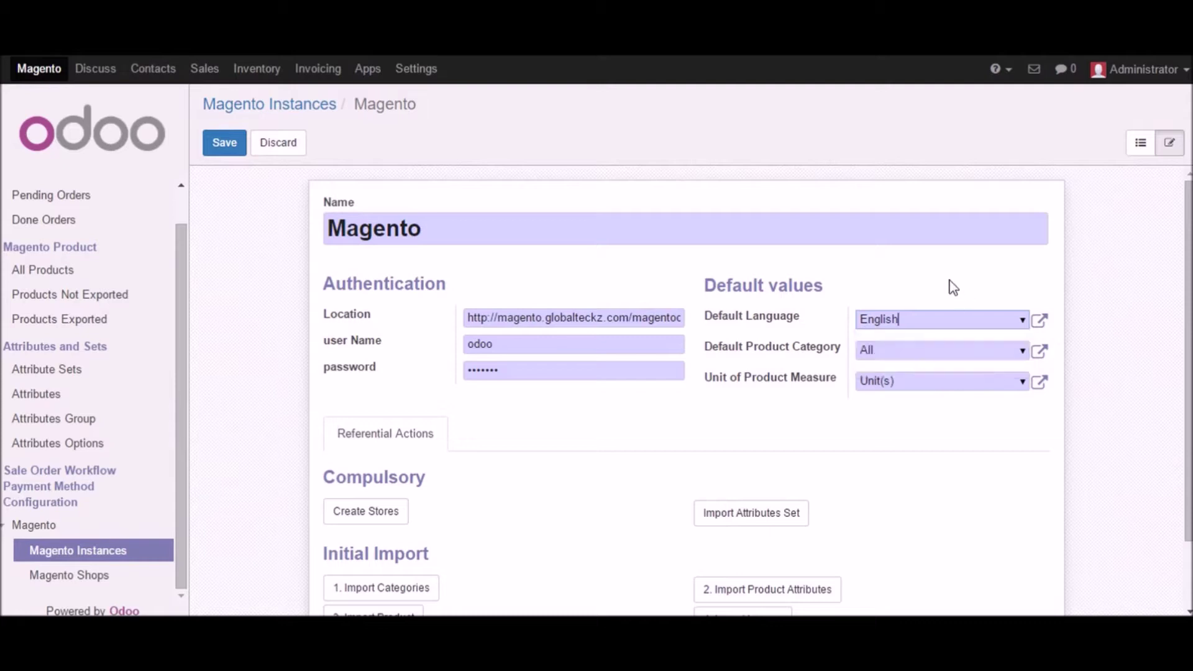
click(1020, 352)
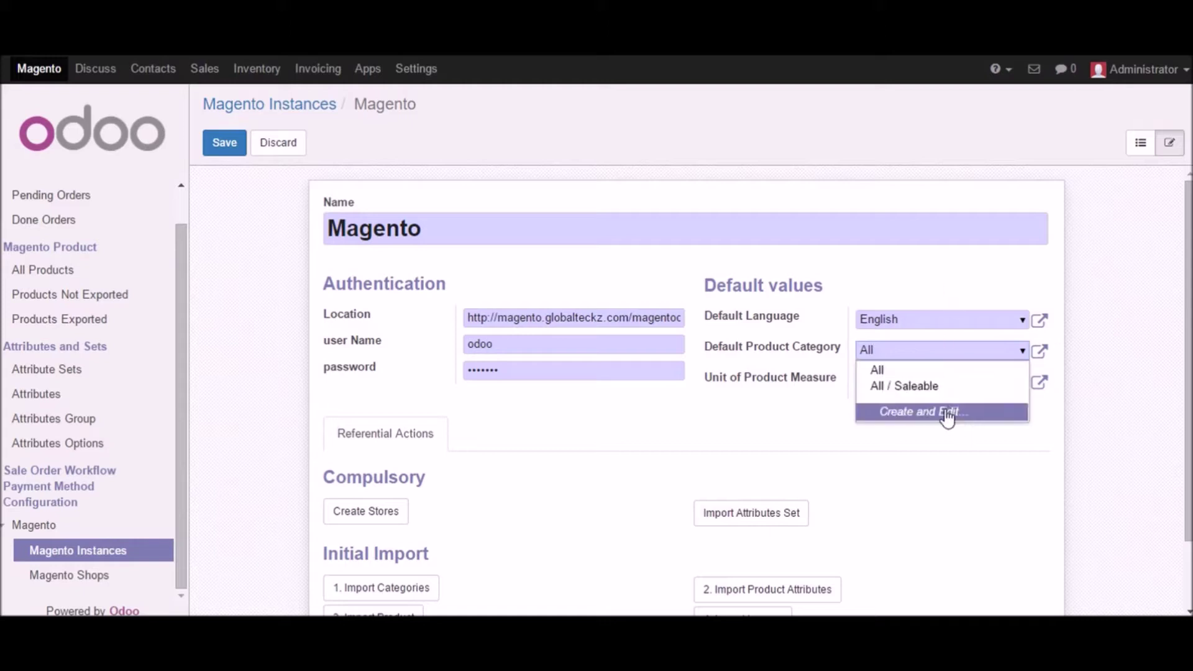
click(934, 278)
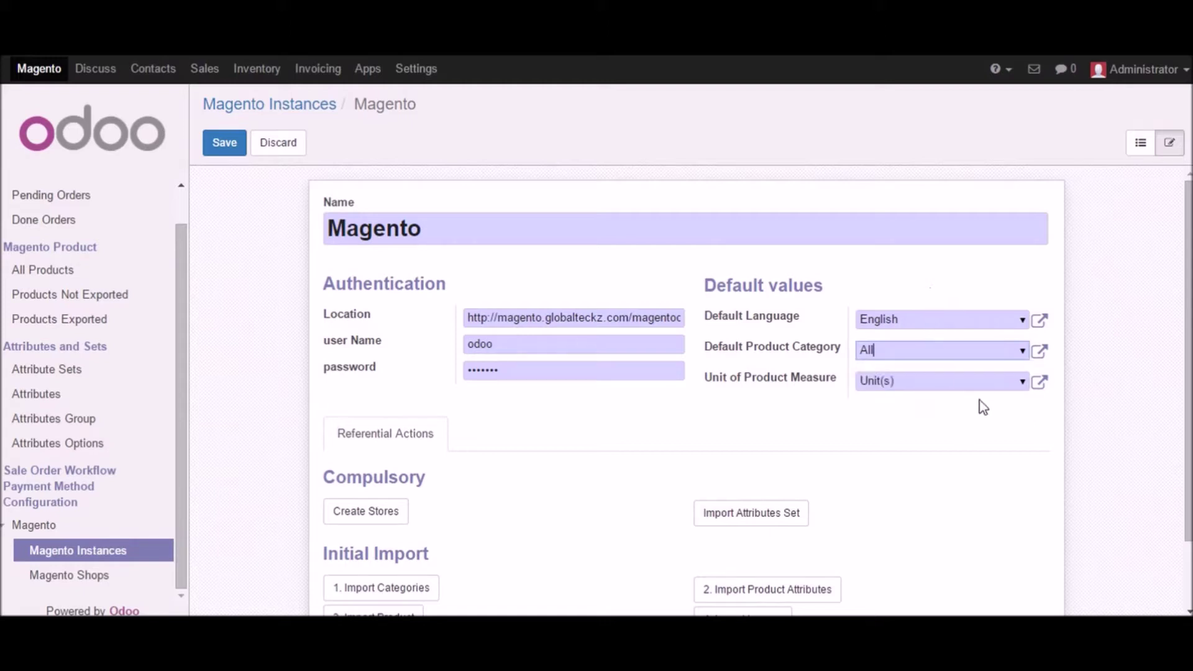
click(1023, 382)
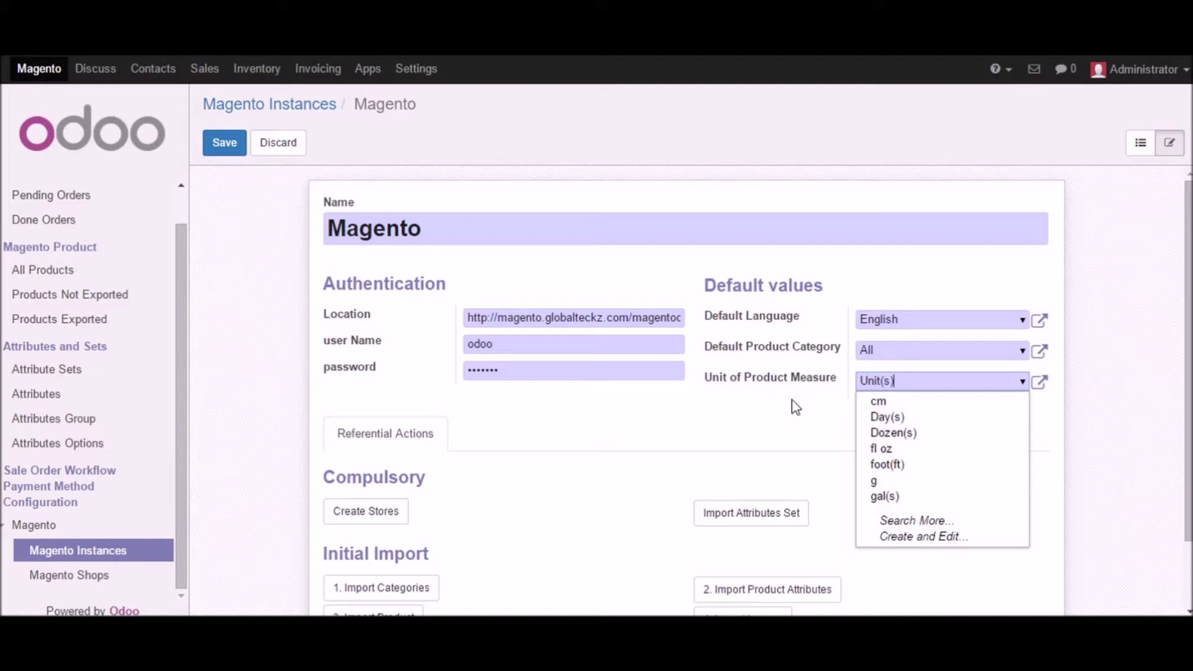
key(Escape)
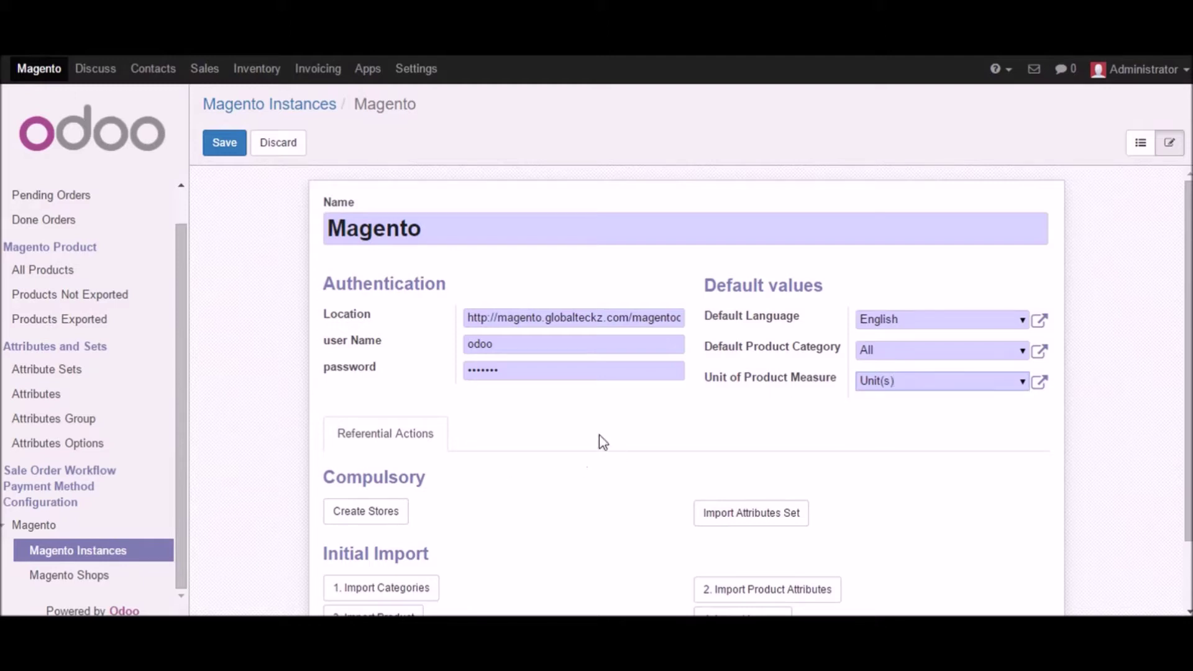
Examine the Compulsory and Initial Import sections of the Magento instance's referential actions.
scroll(436, 379, down, 2)
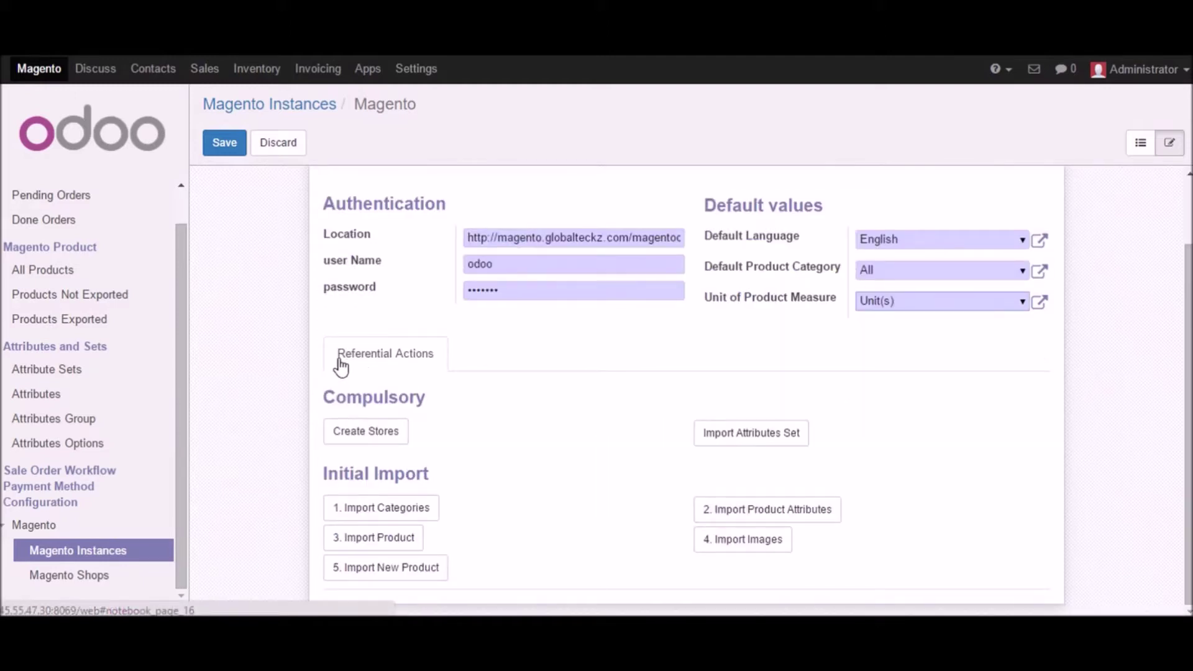
drag(426, 398, 323, 398)
drag(429, 474, 316, 470)
click(442, 429)
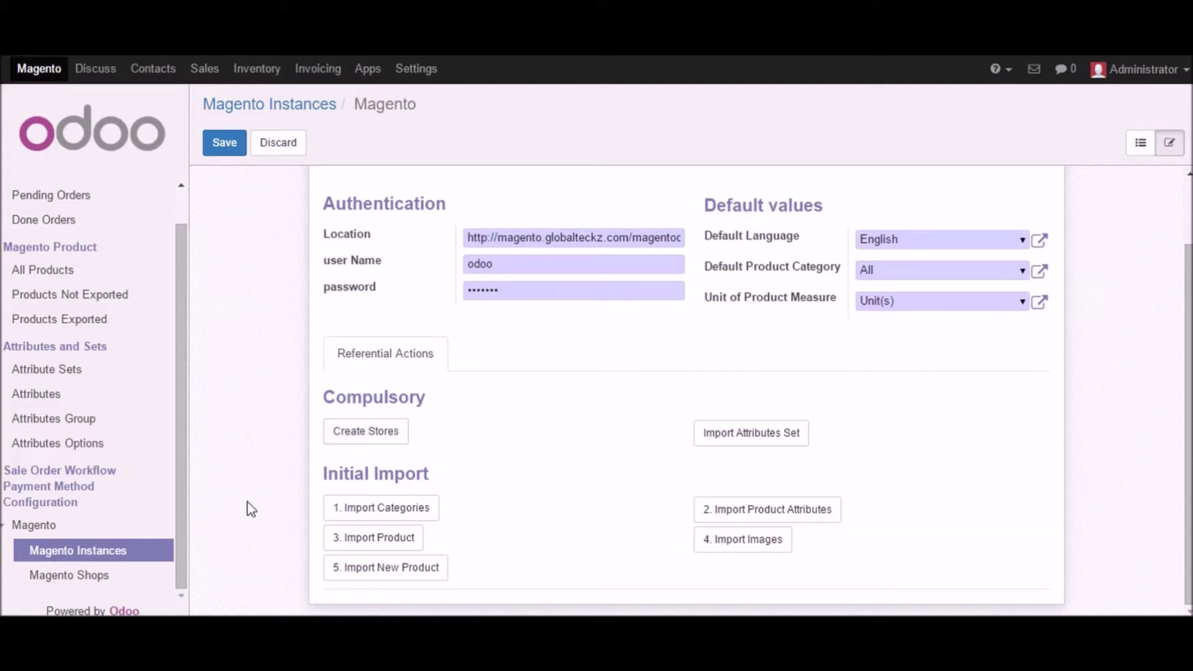
Check the Magento Shops list and run Create Stores from the Magento instance record.
click(83, 578)
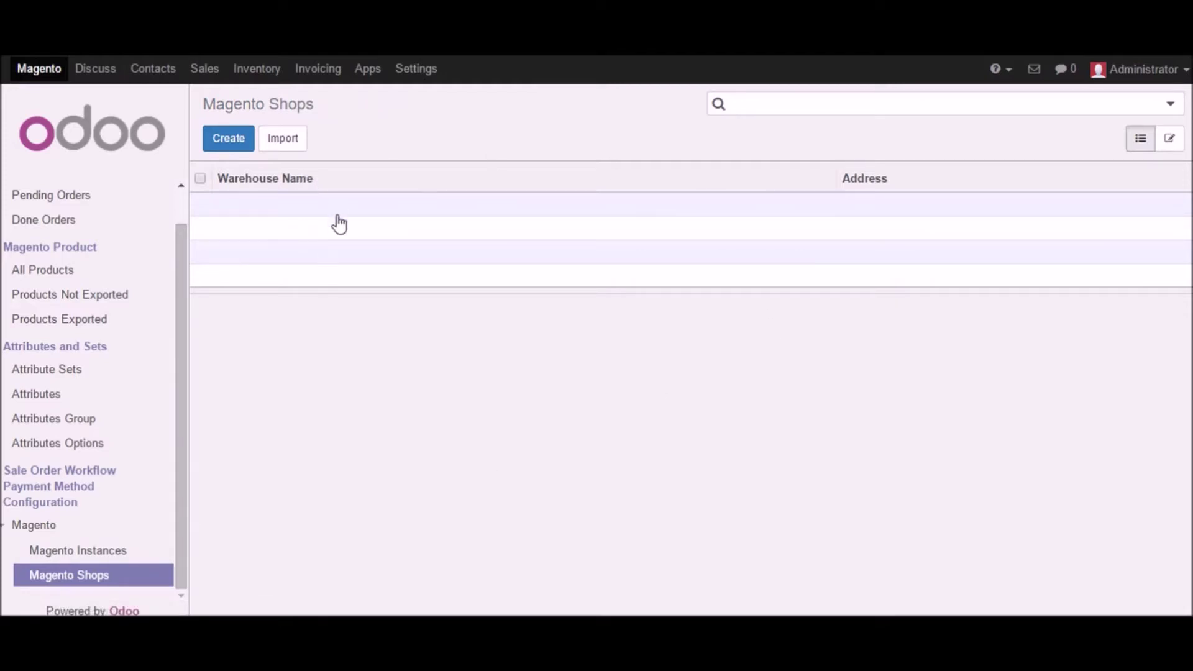
click(114, 558)
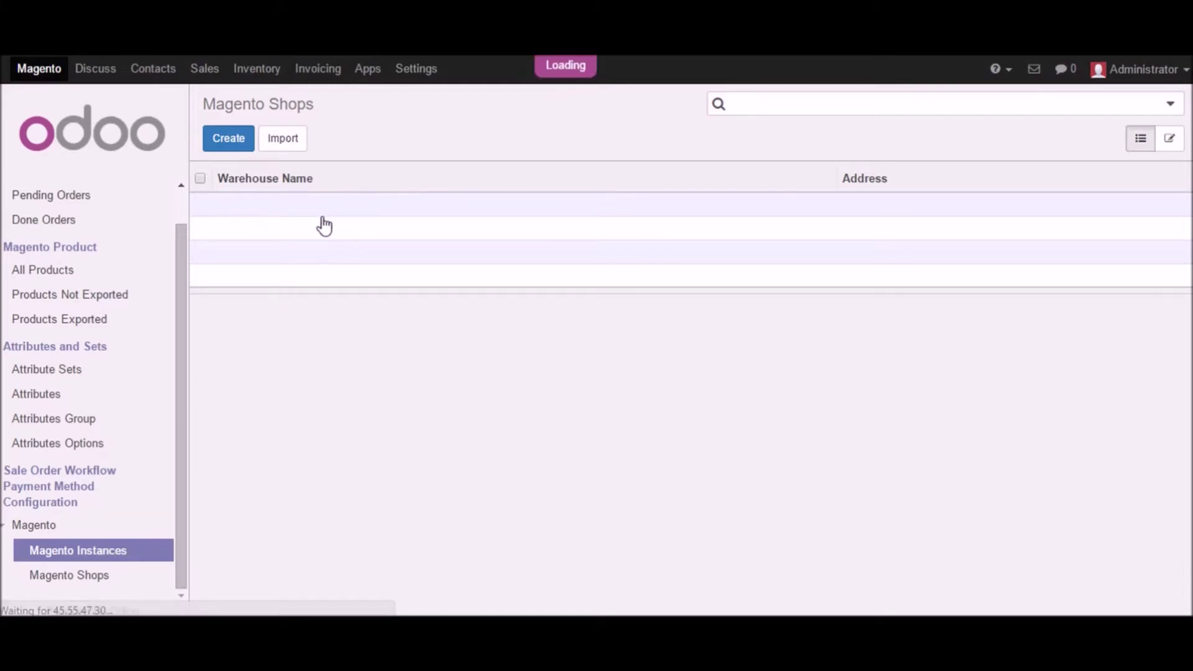
click(255, 208)
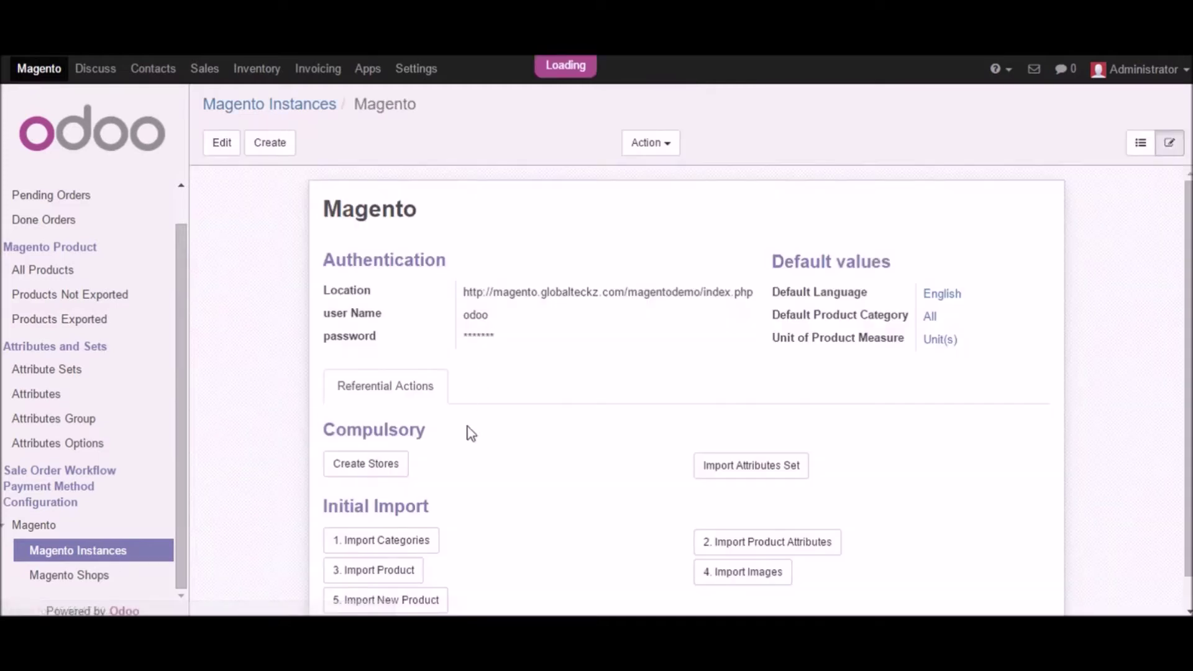
scroll(609, 390, down, 1)
click(365, 434)
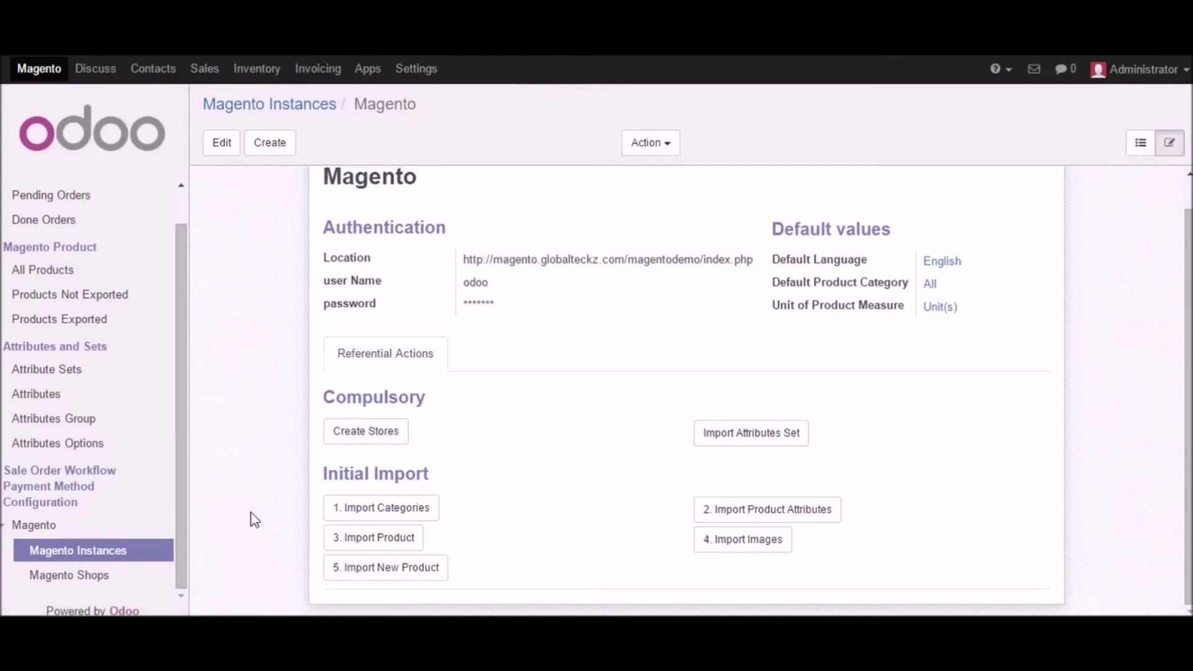
Open the English shop from the Magento Shops list and examine its Magento details and available actions, discarding the edit mode.
click(73, 577)
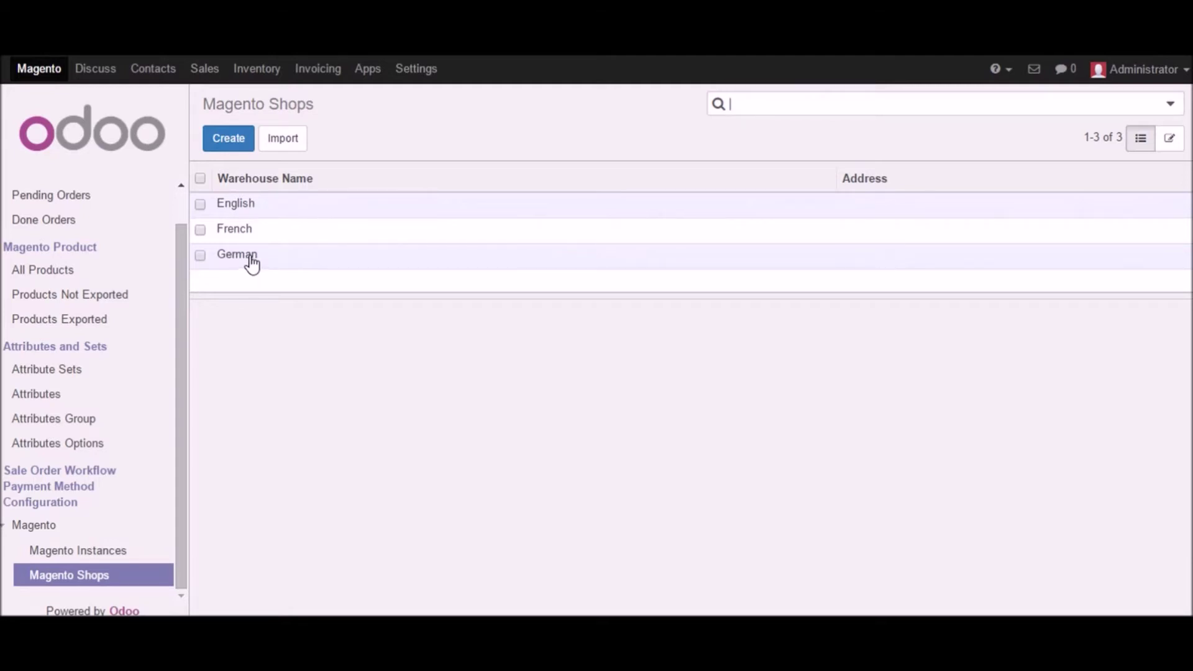
click(231, 212)
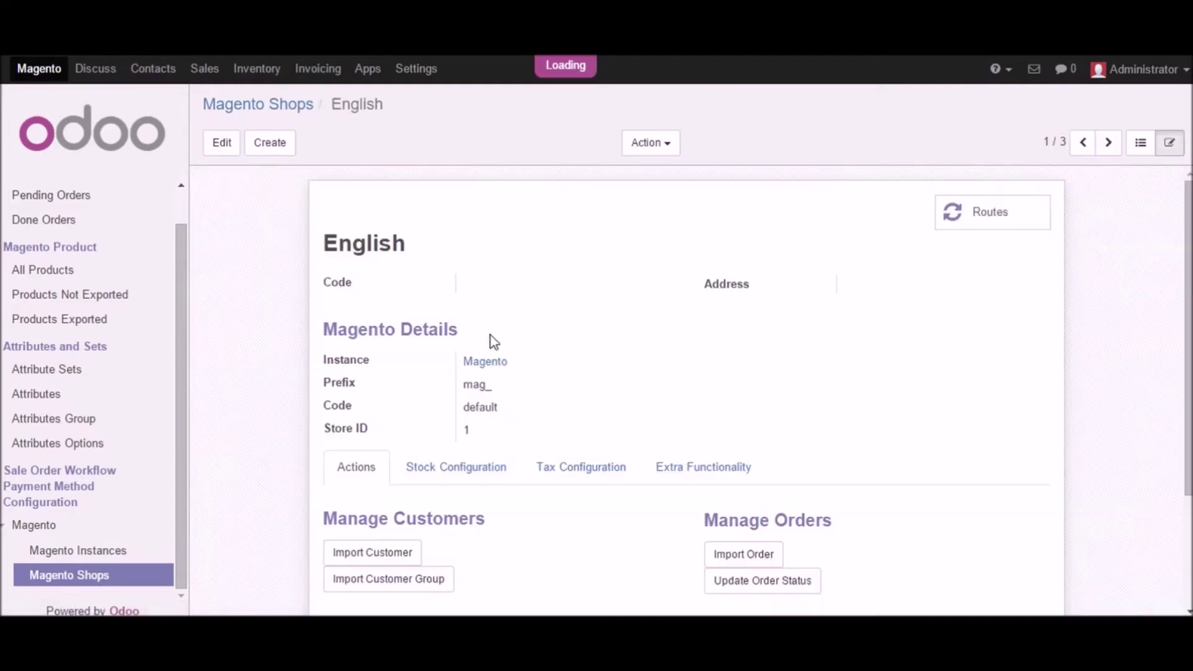
scroll(521, 352, down, 2)
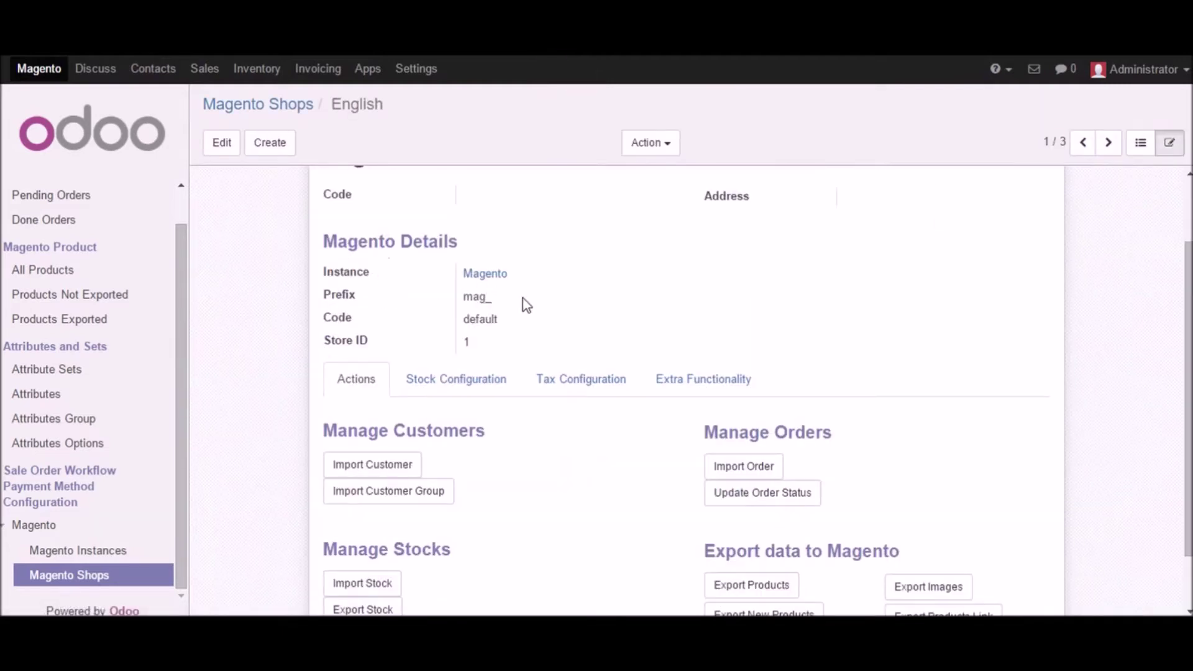
click(242, 146)
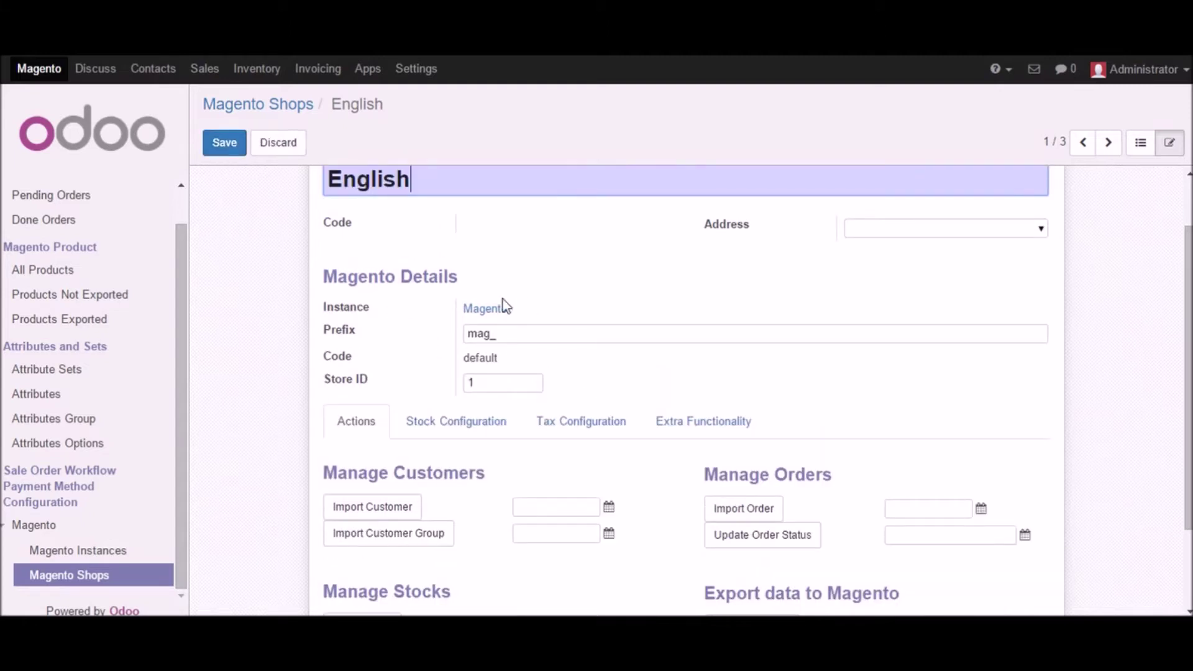
scroll(530, 348, down, 2)
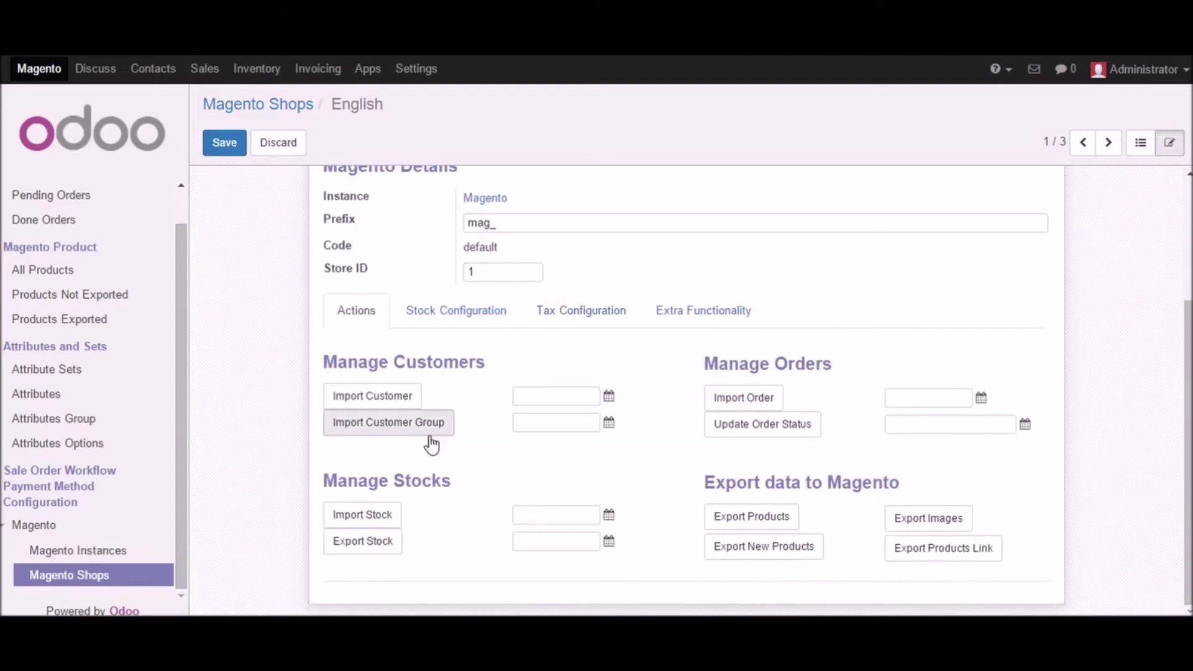
scroll(428, 438, up, 4)
click(267, 150)
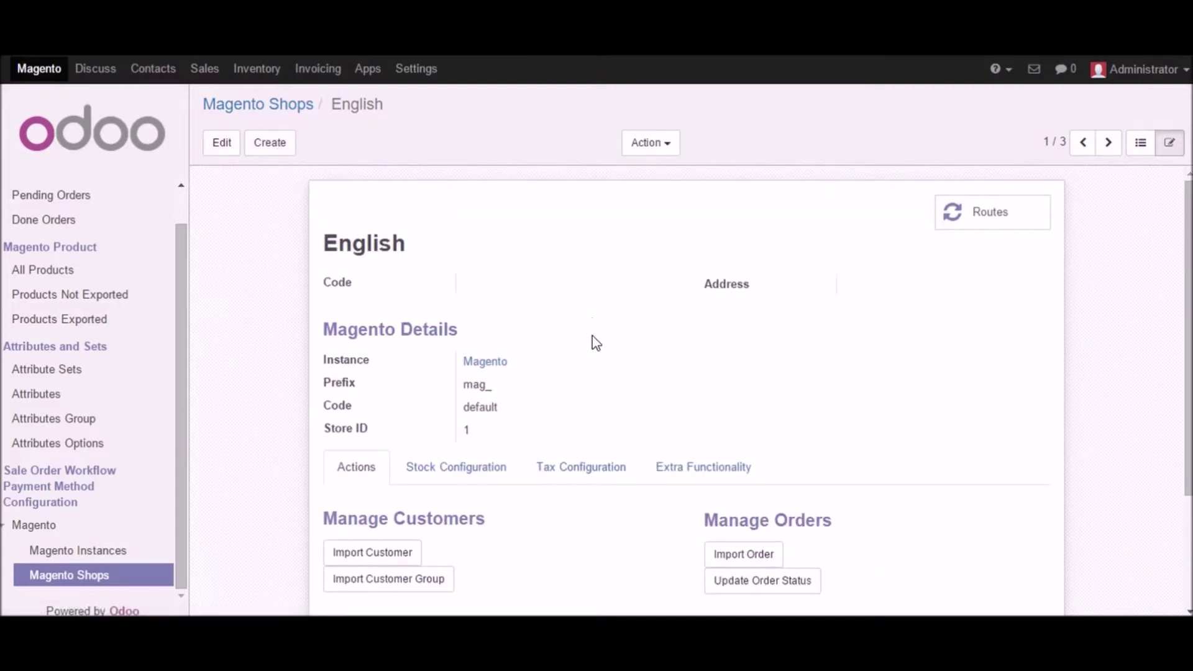
scroll(594, 349, down, 3)
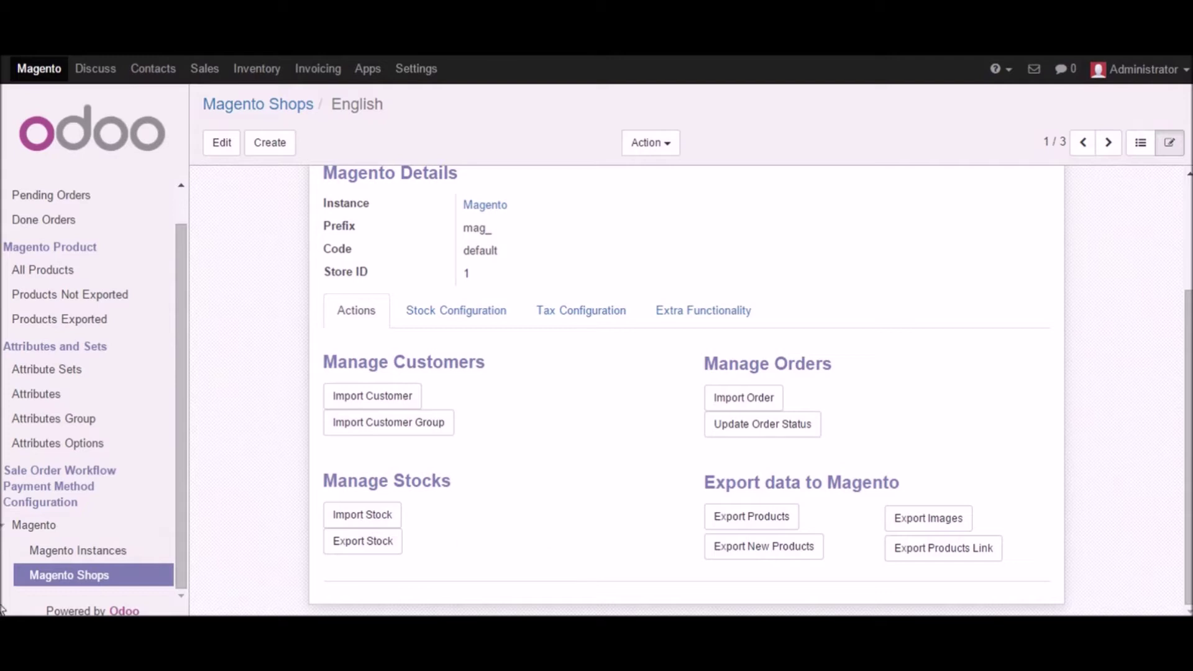
Reopen the Magento instance record and run Create Stores from its Compulsory actions.
click(64, 553)
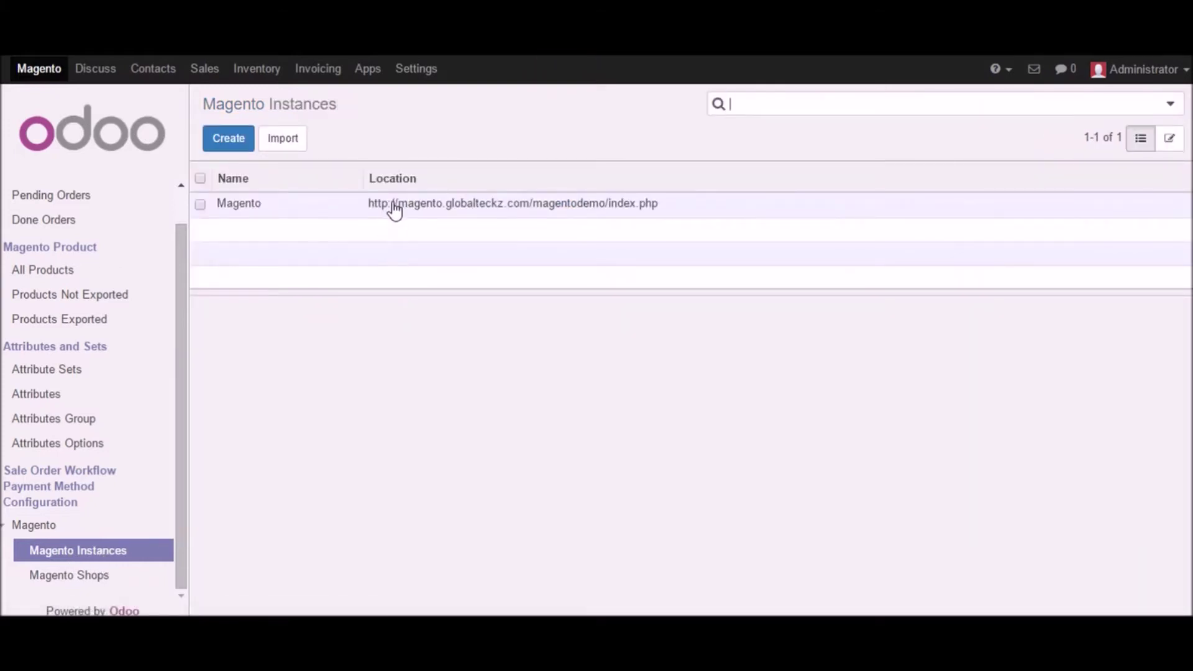
click(394, 209)
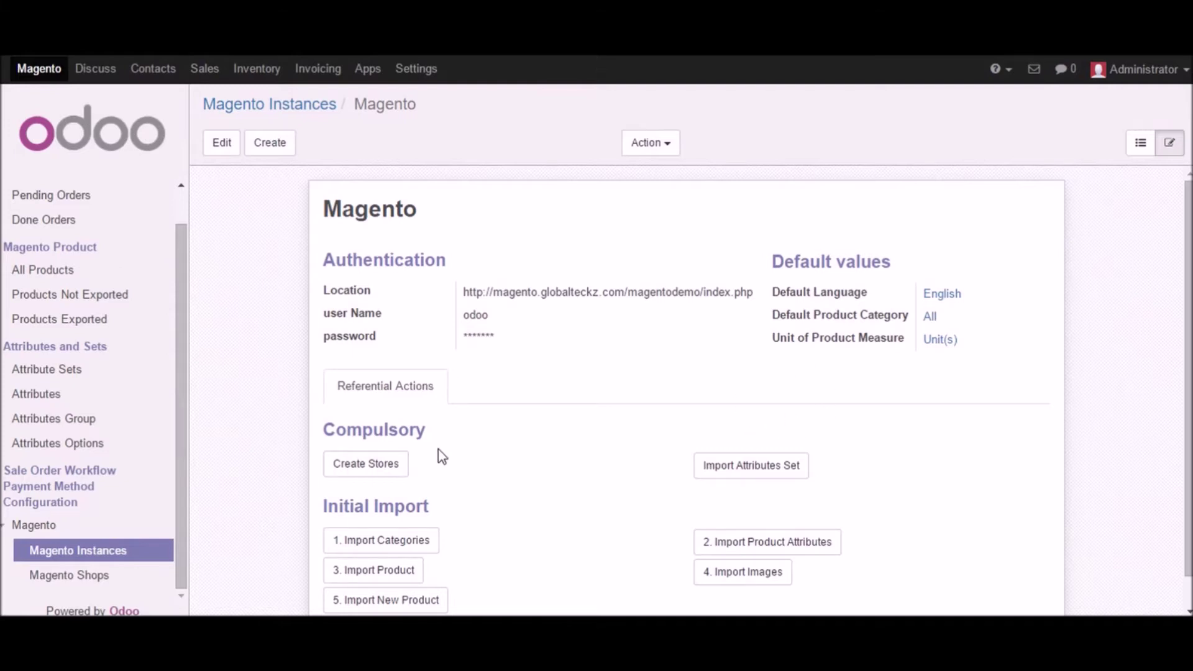
click(400, 467)
click(364, 463)
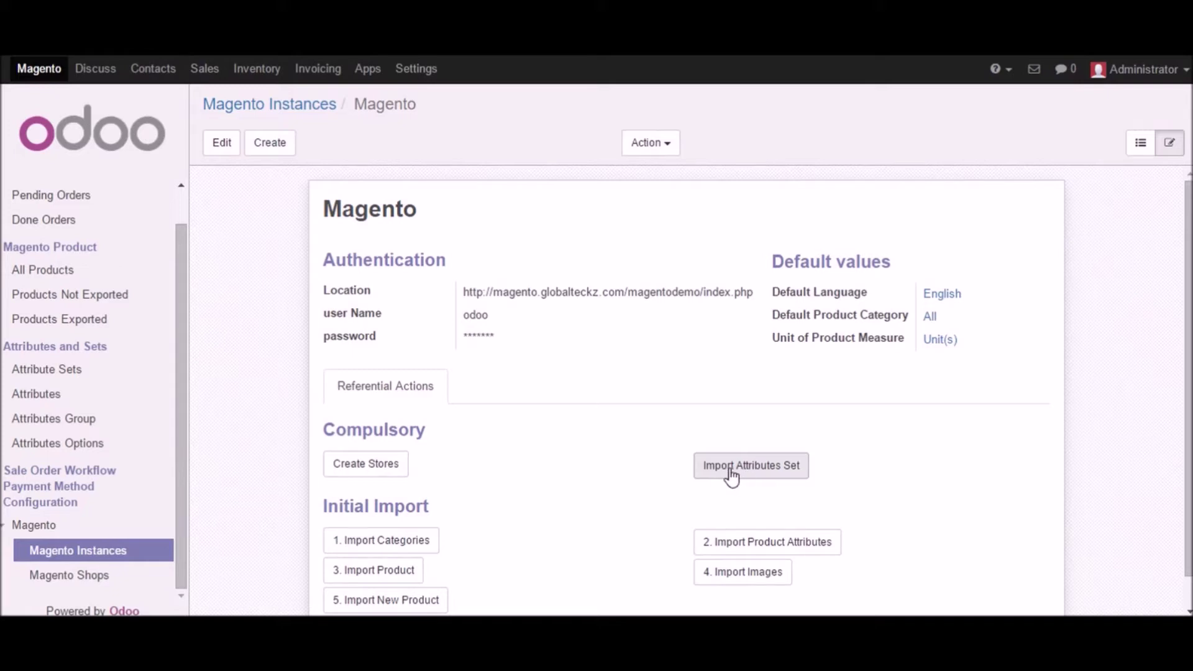
Run Import Attributes Set from the Magento instance, checking the Attribute Sets list before and after the import.
click(69, 370)
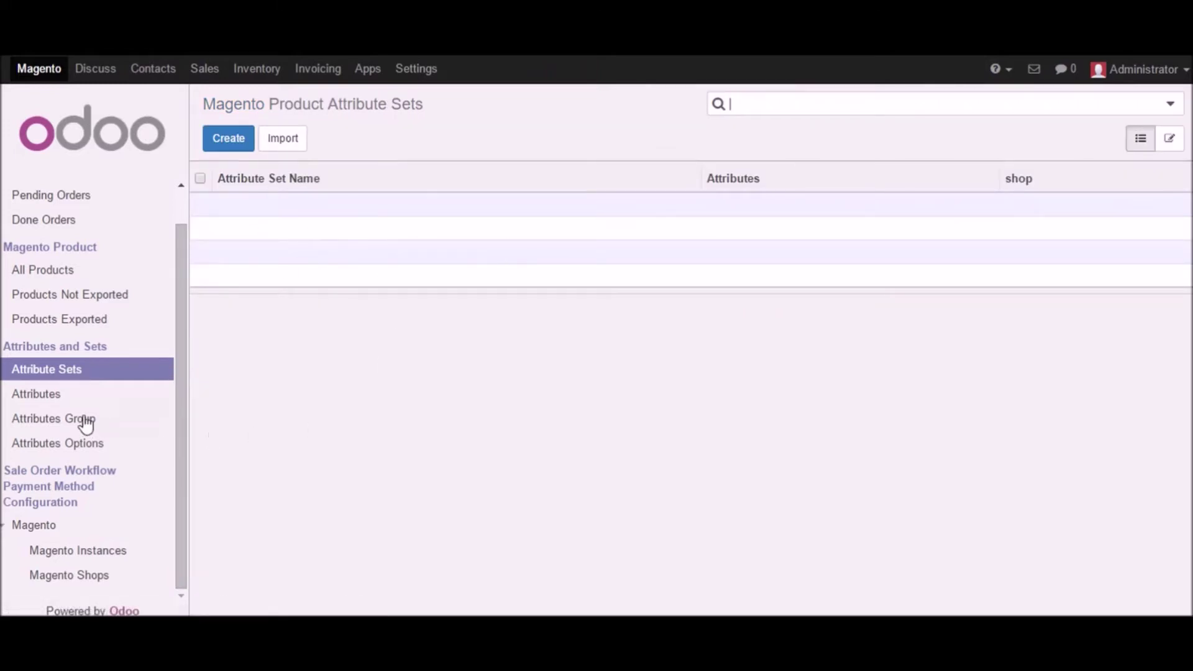
click(100, 558)
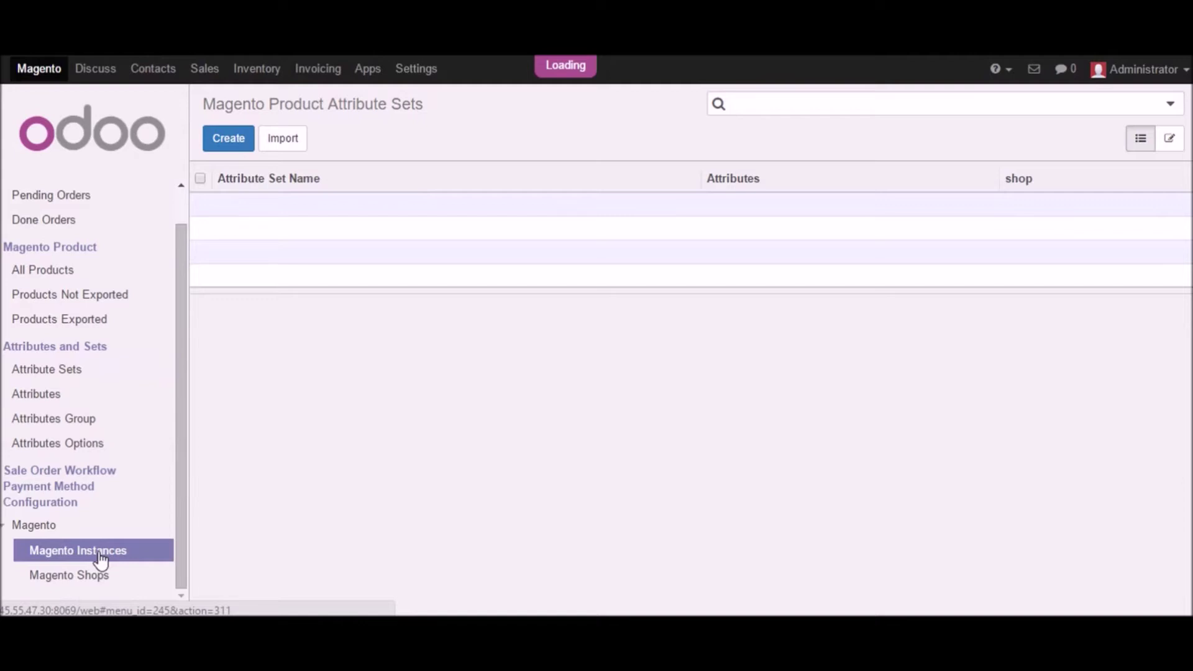
click(392, 210)
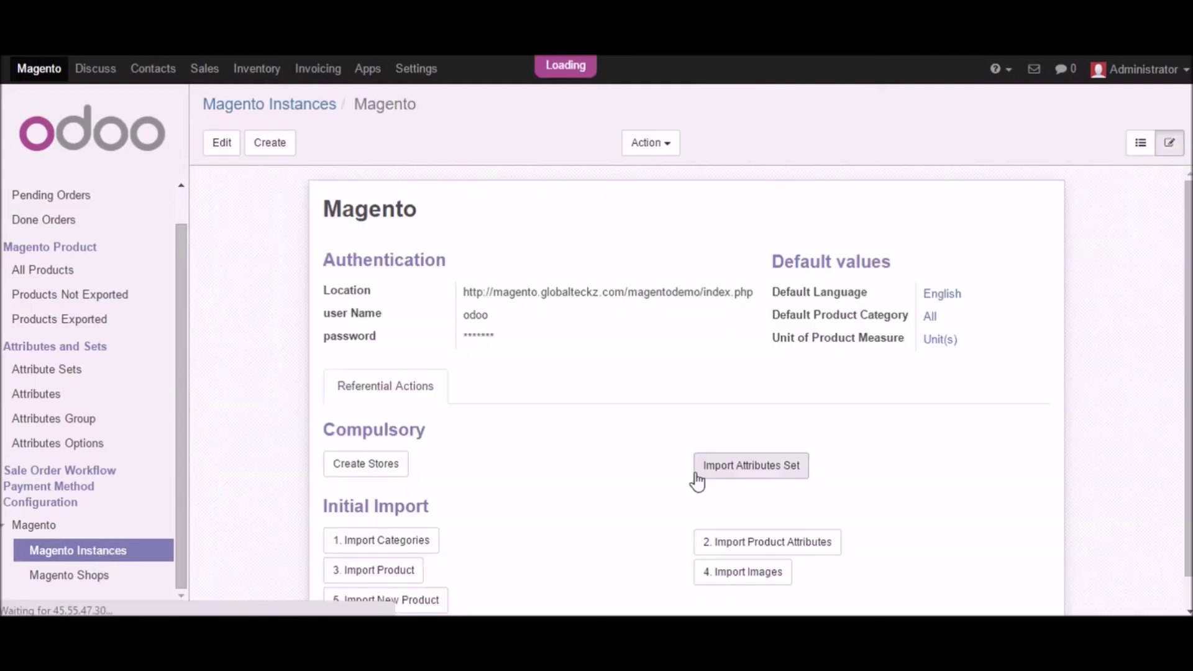
click(733, 476)
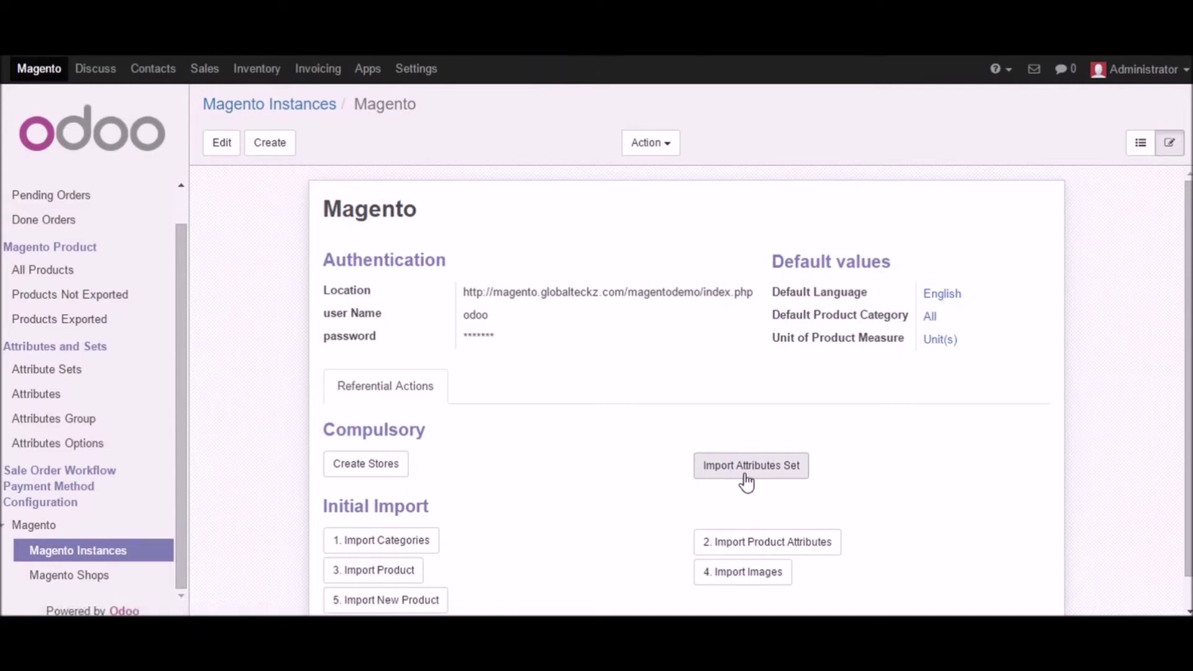
click(65, 374)
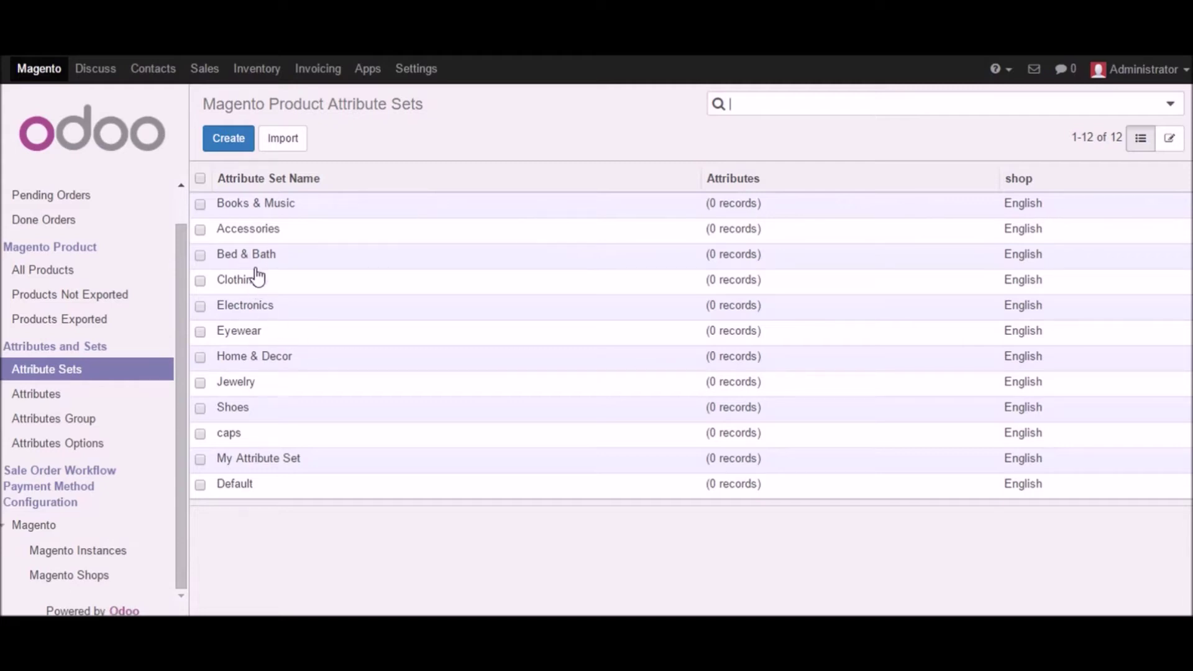
Return to the Magento instance record and review its Compulsory and Initial Import action groups.
click(91, 559)
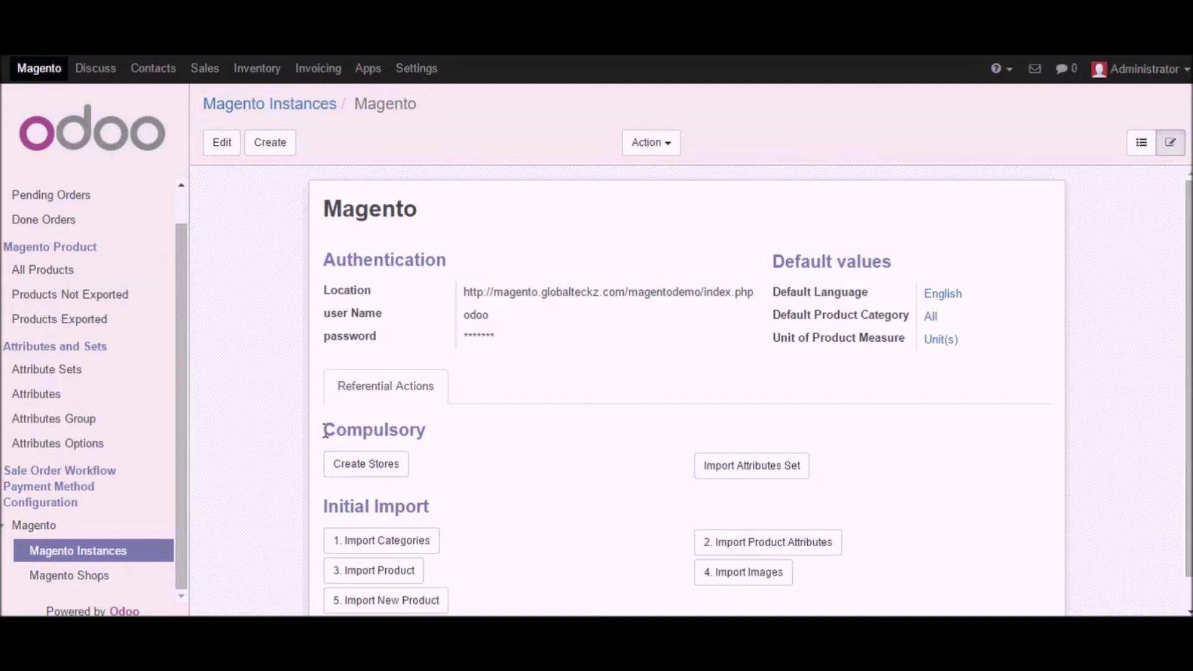
drag(325, 431, 477, 434)
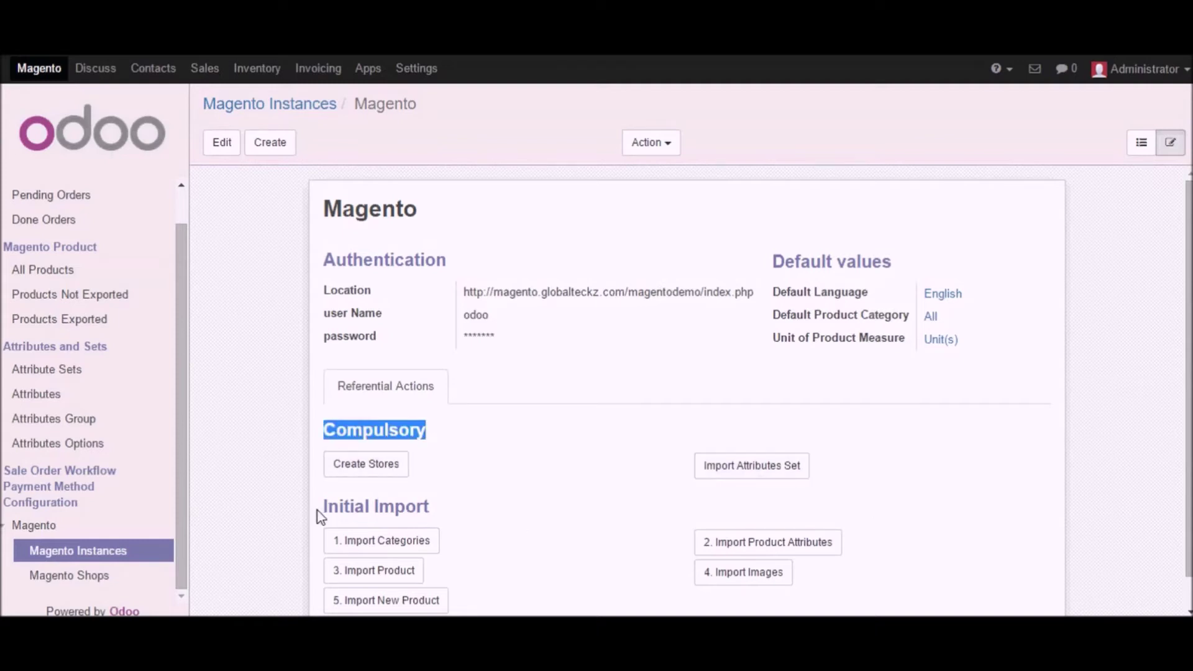
drag(323, 516, 442, 508)
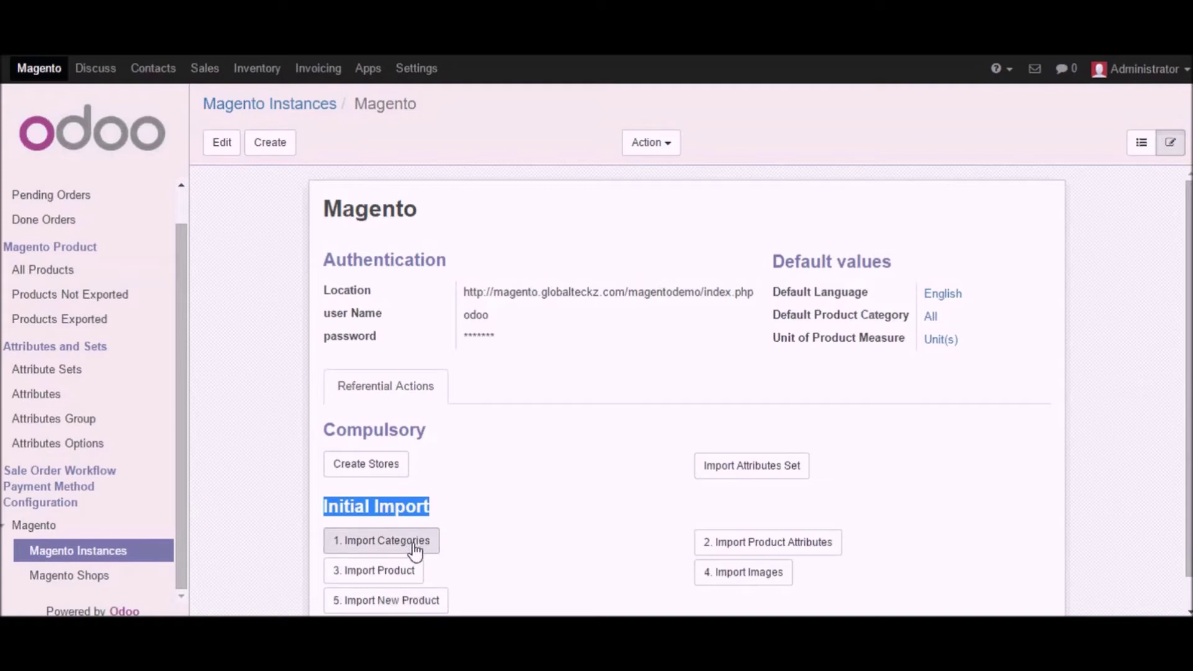
Check the choices offered for the instance's default product category and discard the edit mode.
click(227, 143)
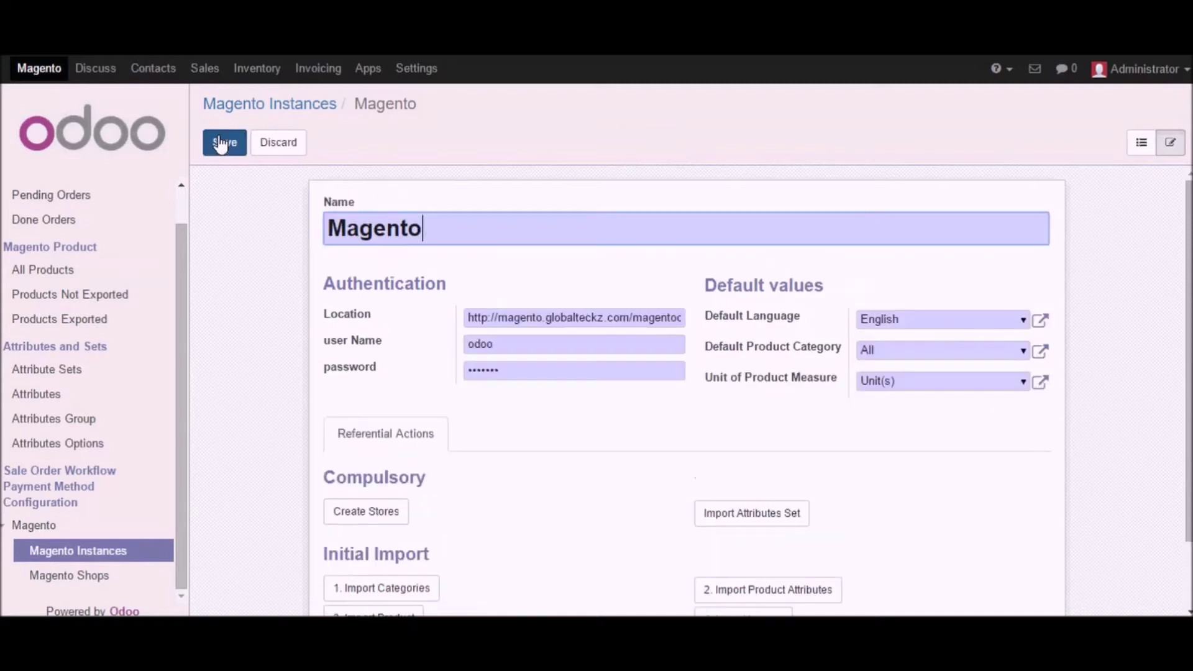
click(1020, 358)
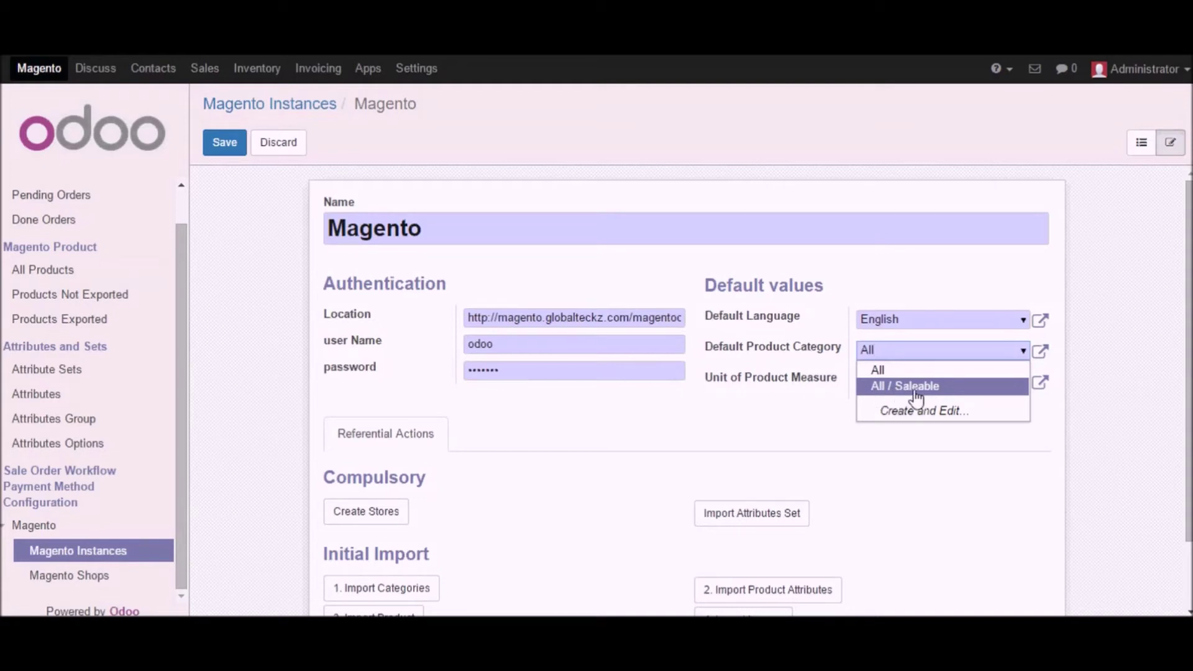
click(634, 467)
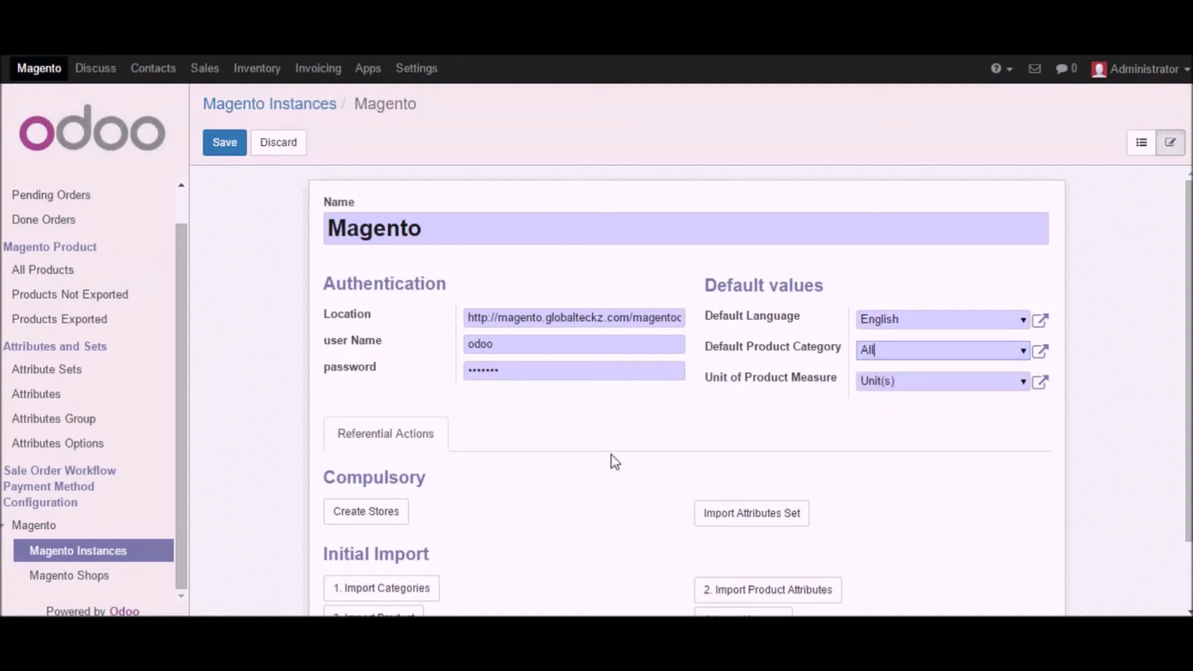
click(283, 144)
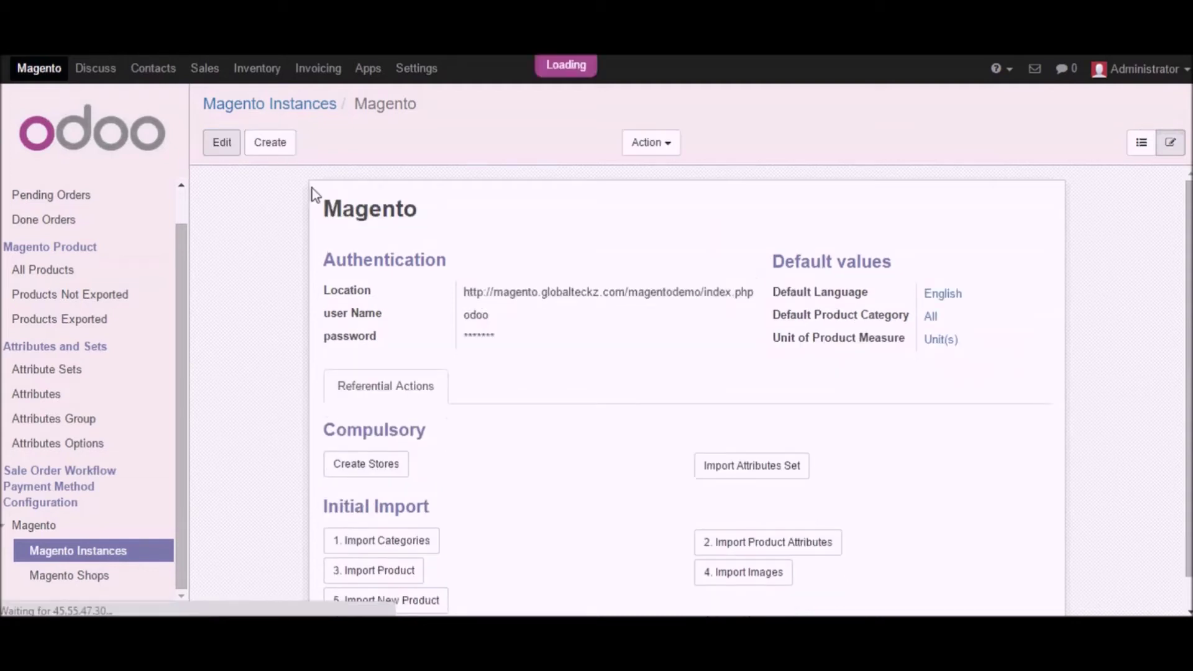
Run Import Categories on the Magento instance and examine the full list of default product categories without choosing one.
click(414, 546)
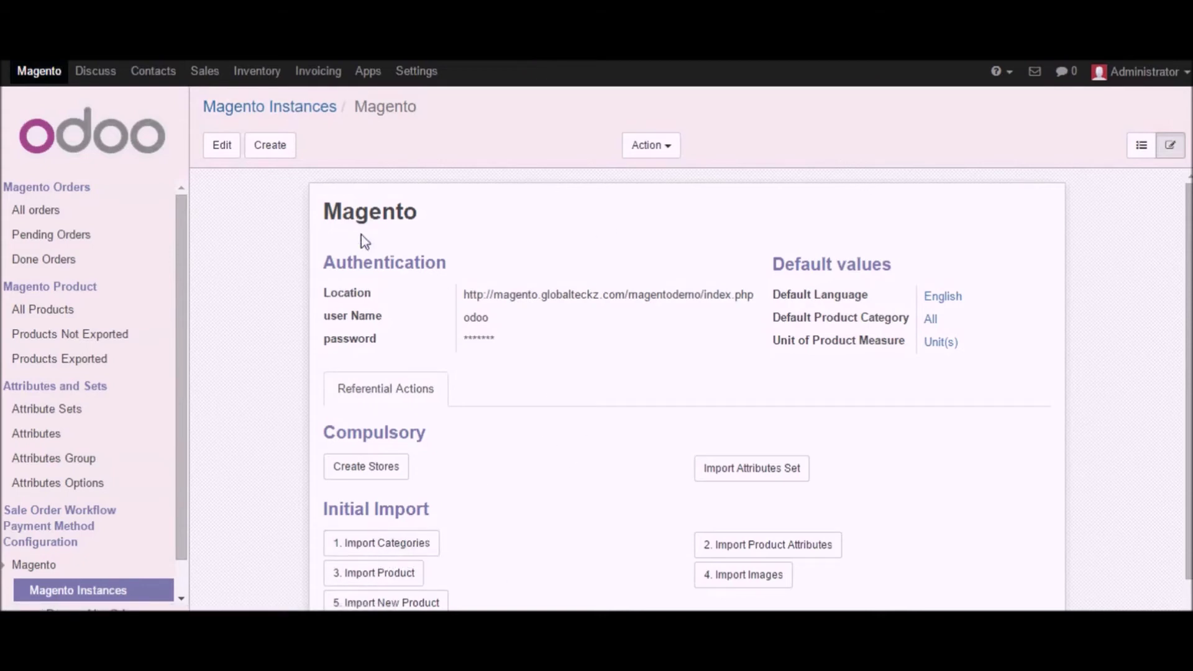
click(232, 150)
click(1023, 354)
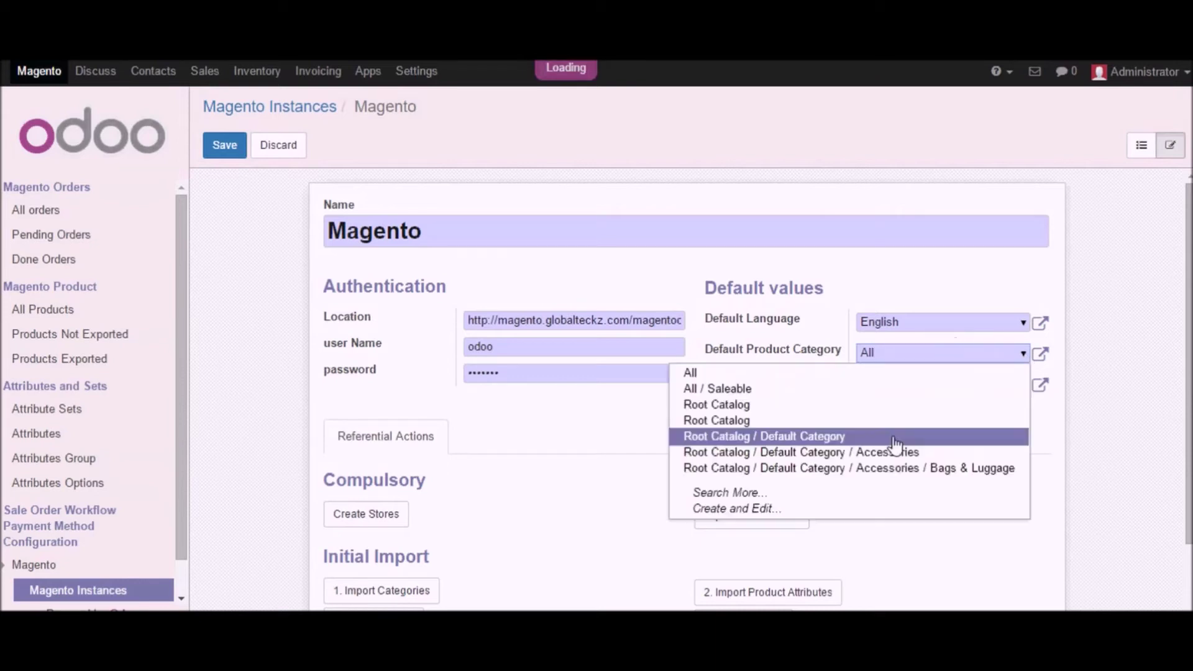
click(738, 495)
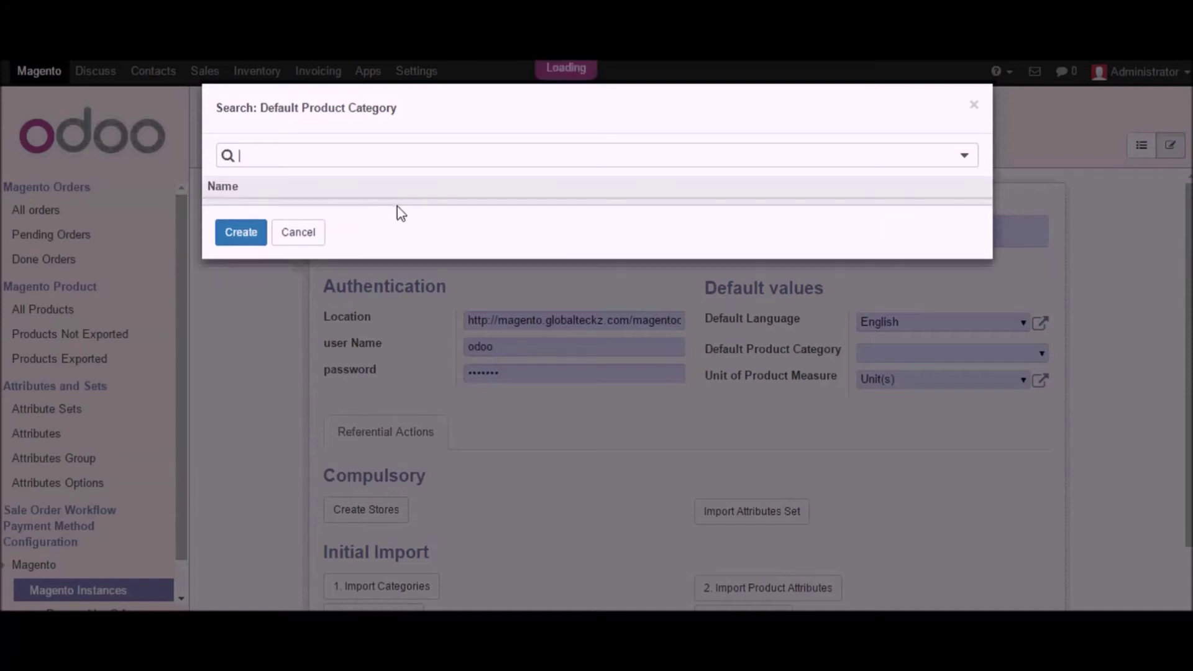
scroll(306, 266, down, 8)
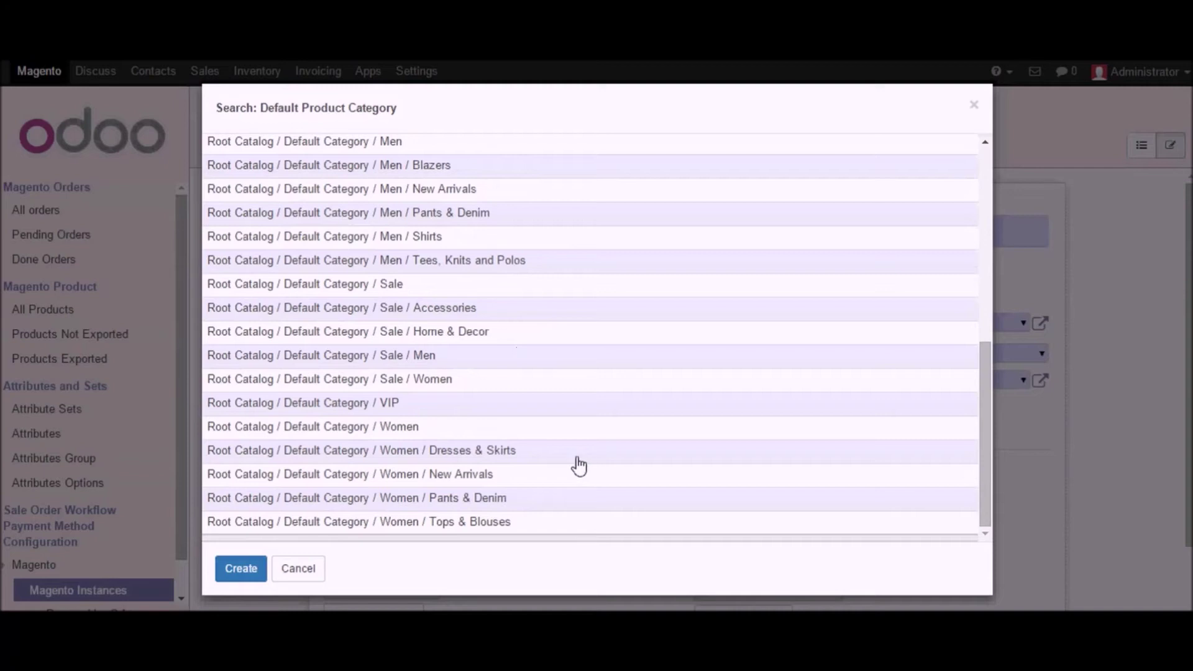
scroll(578, 469, up, 8)
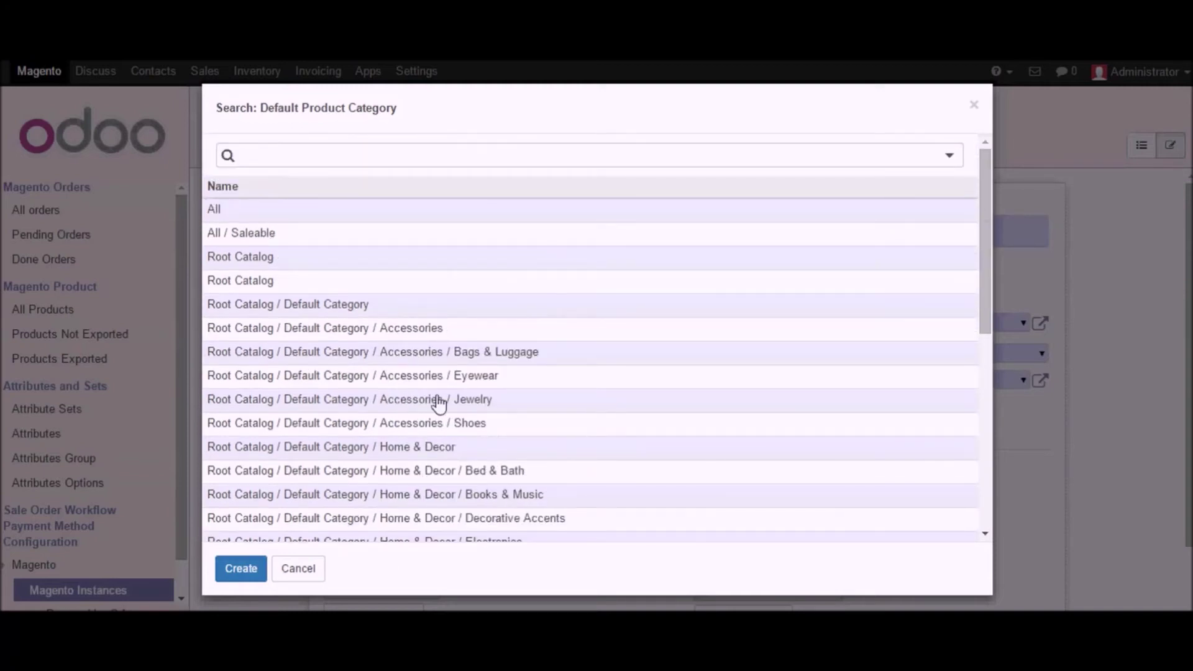
scroll(437, 404, down, 3)
click(299, 569)
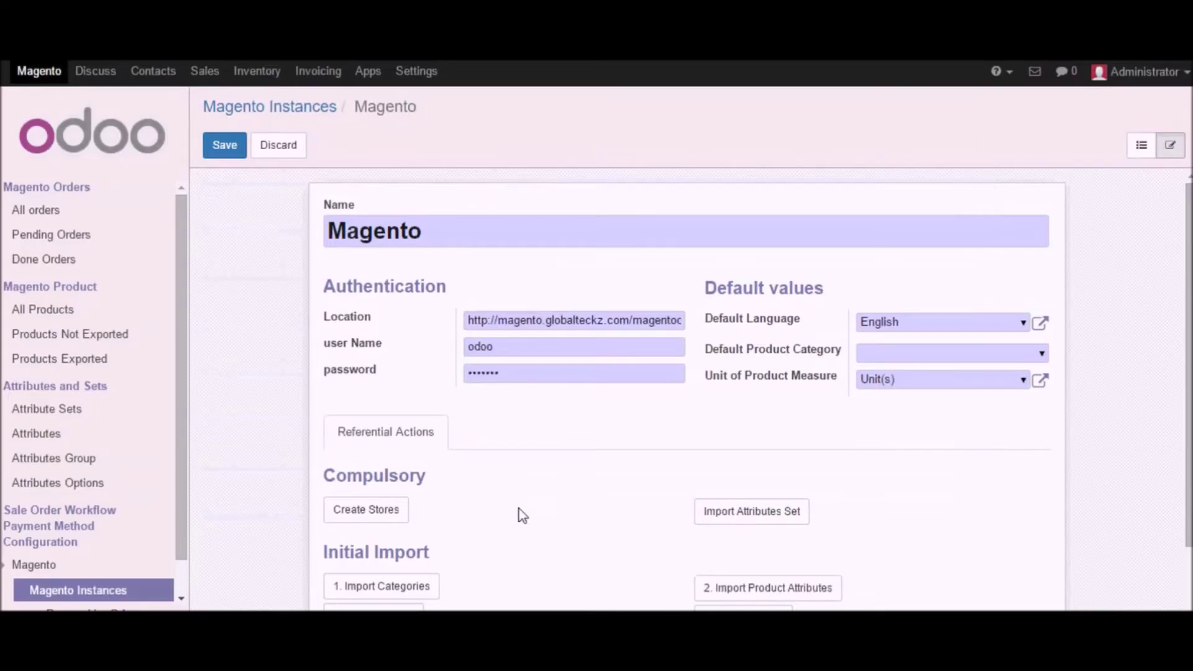
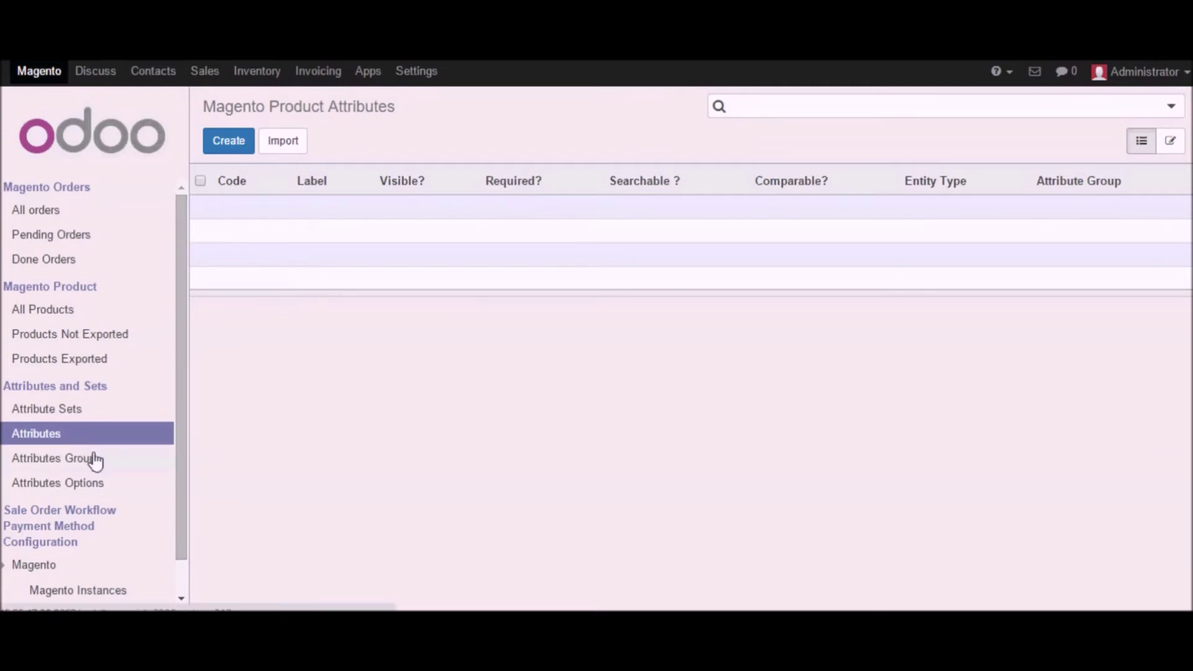
Run Import Product Attributes from the Magento instance record and look through the product attributes list.
click(73, 591)
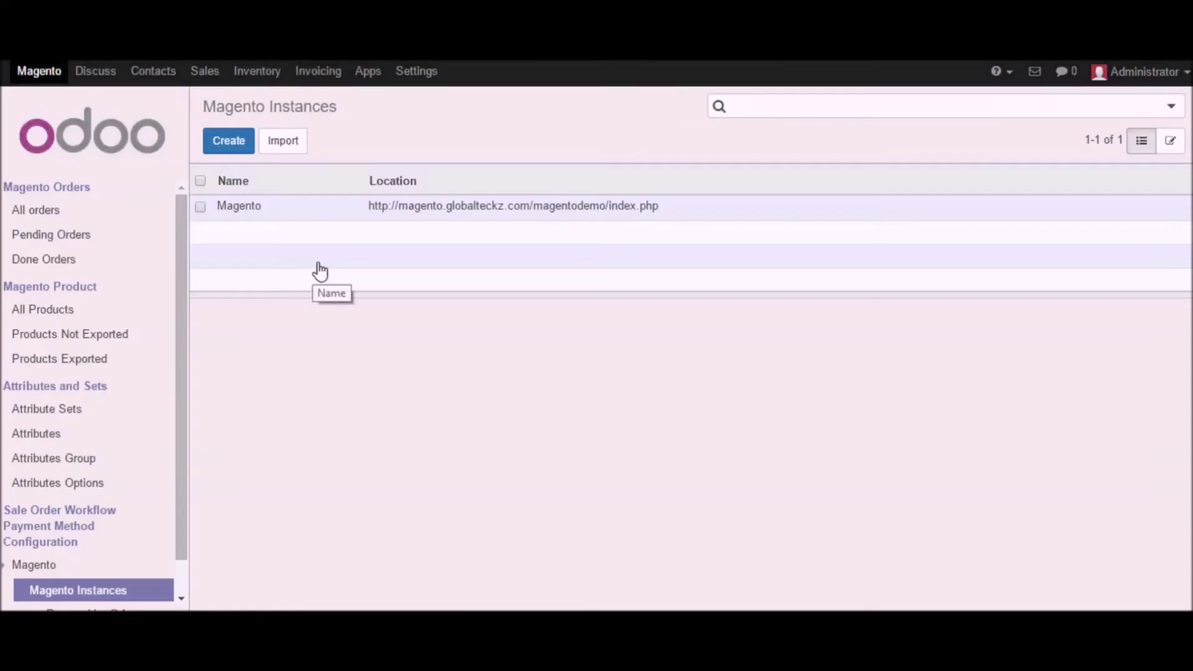
click(413, 206)
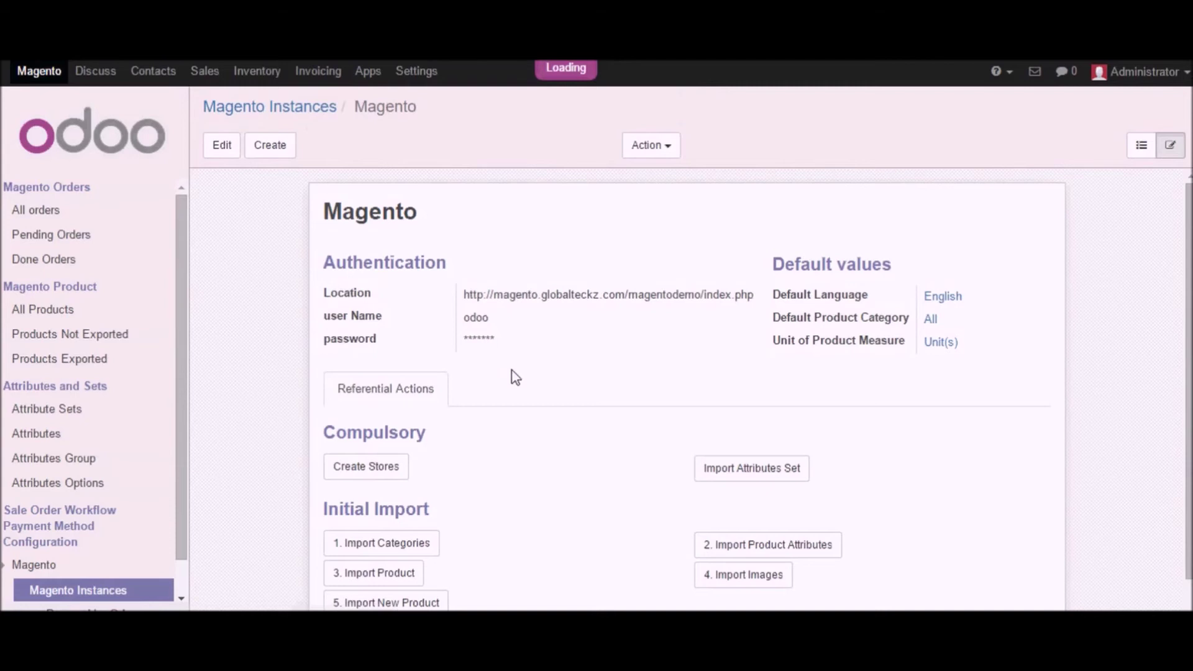
scroll(634, 413, down, 1)
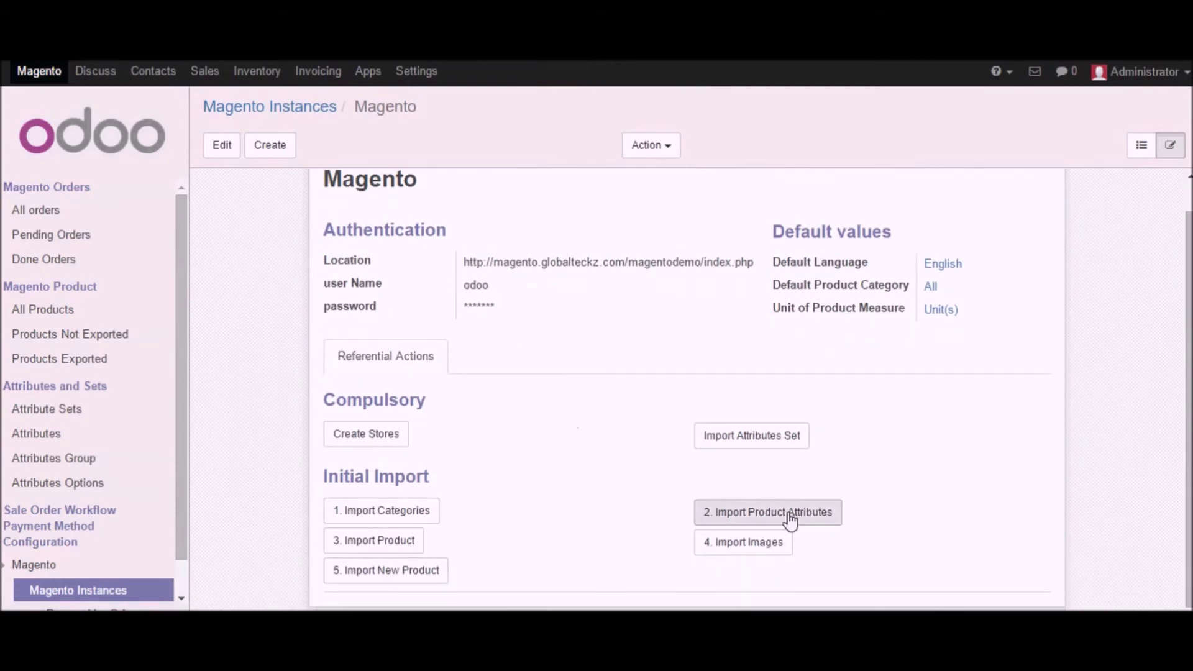
click(760, 513)
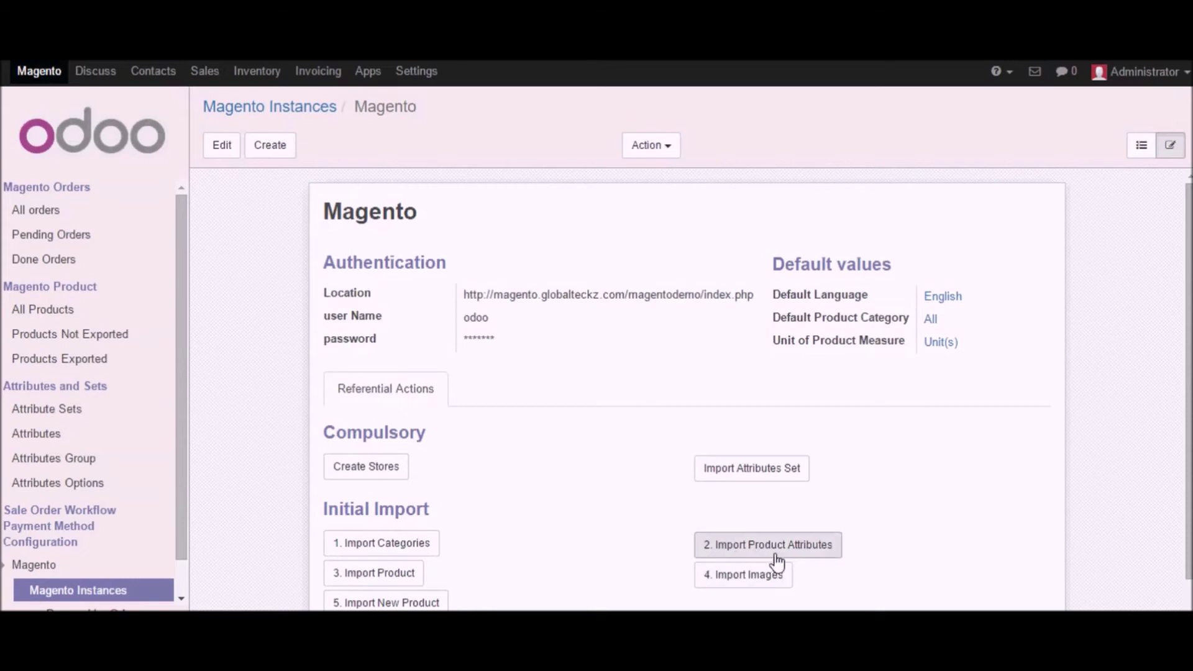
click(46, 440)
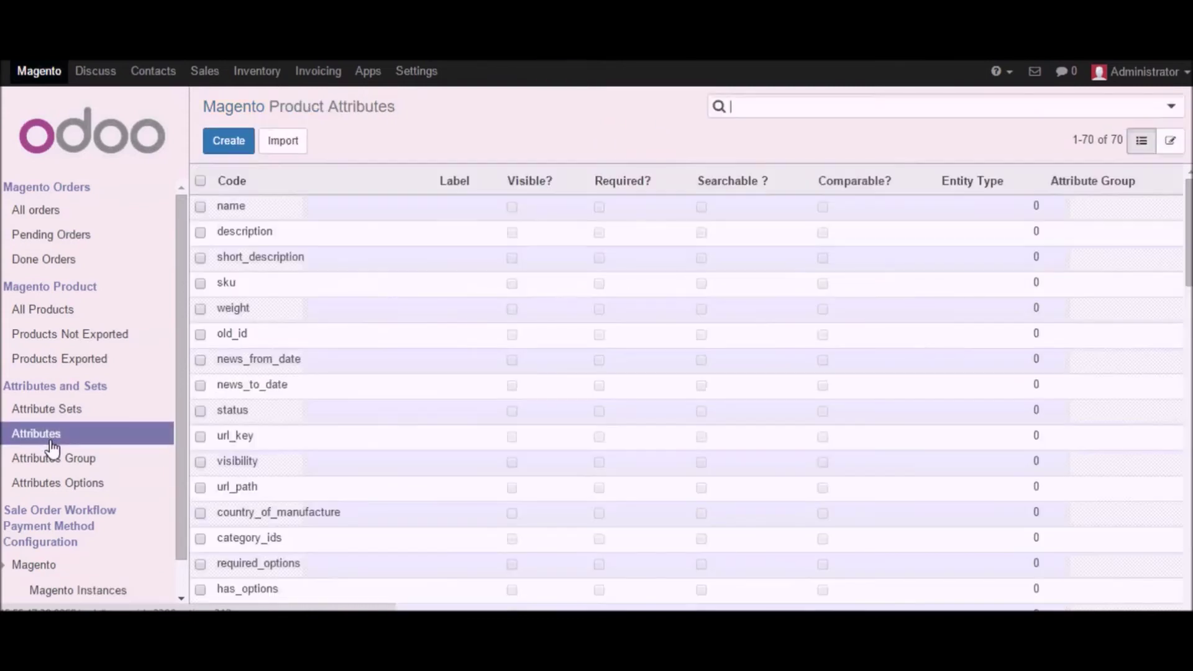
scroll(582, 269, down, 20)
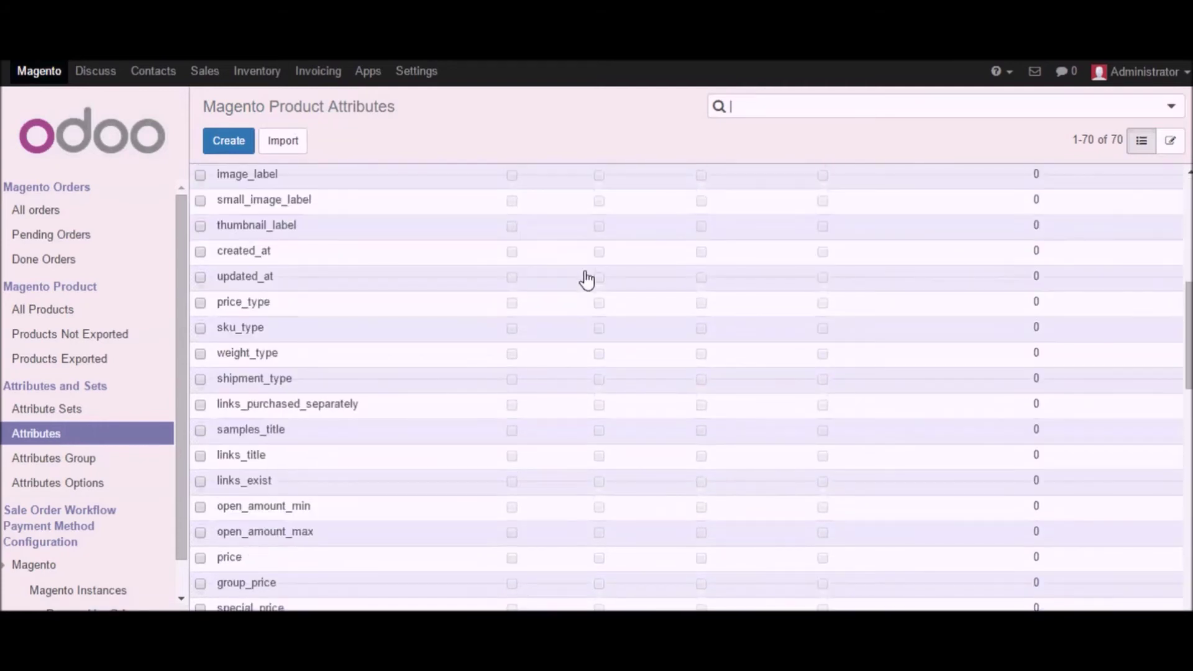
scroll(416, 349, up, 20)
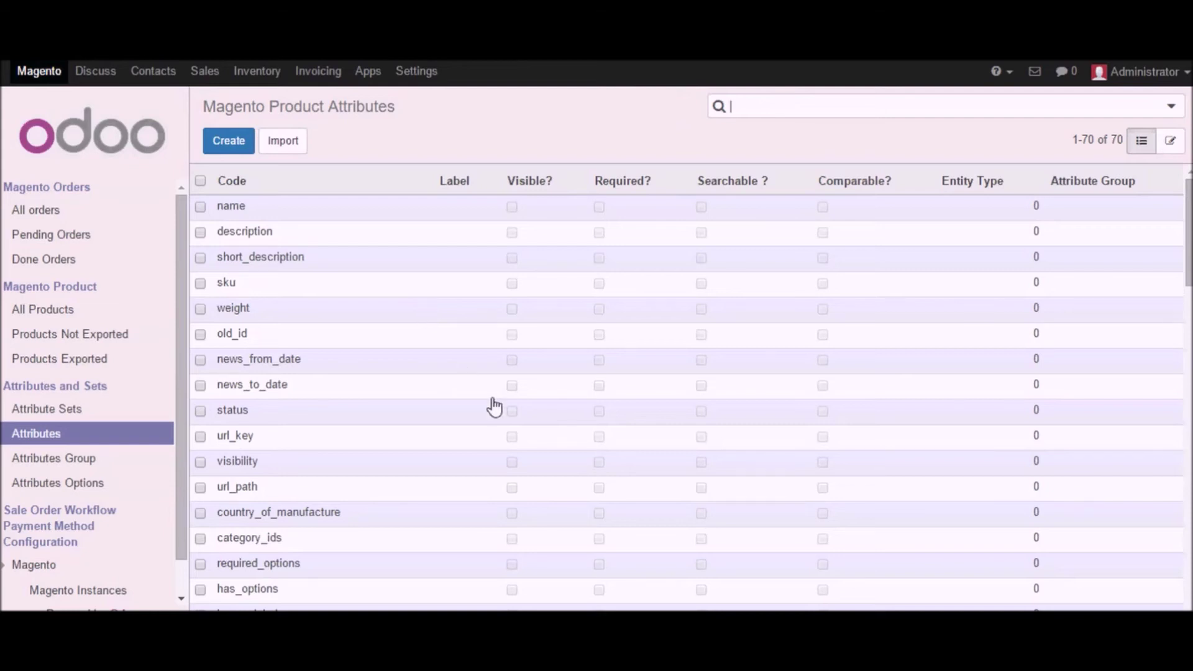
Open the country_of_manufacture product attribute and examine its settings and attribute options.
click(302, 515)
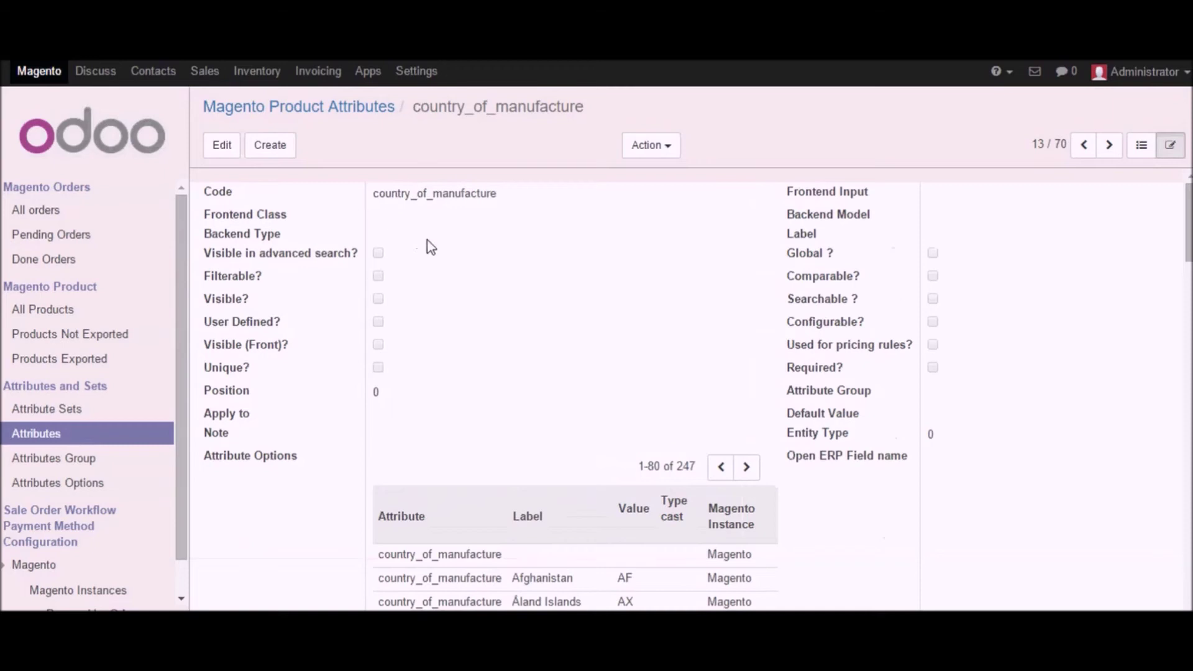
scroll(611, 377, down, 4)
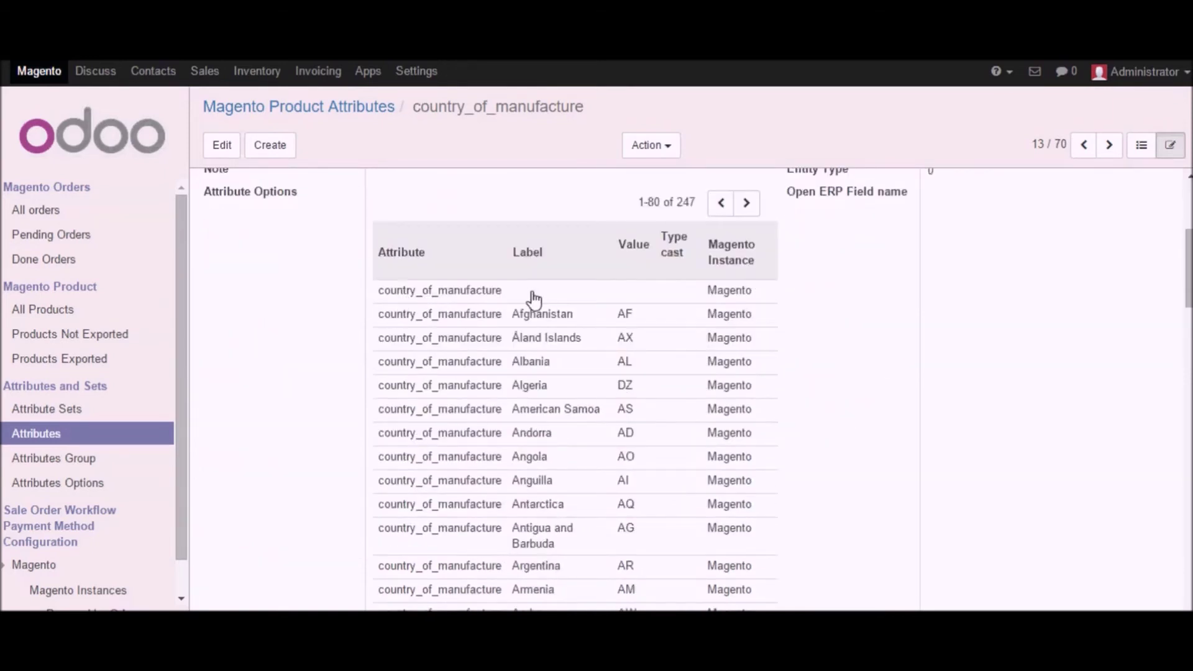
scroll(493, 338, down, 8)
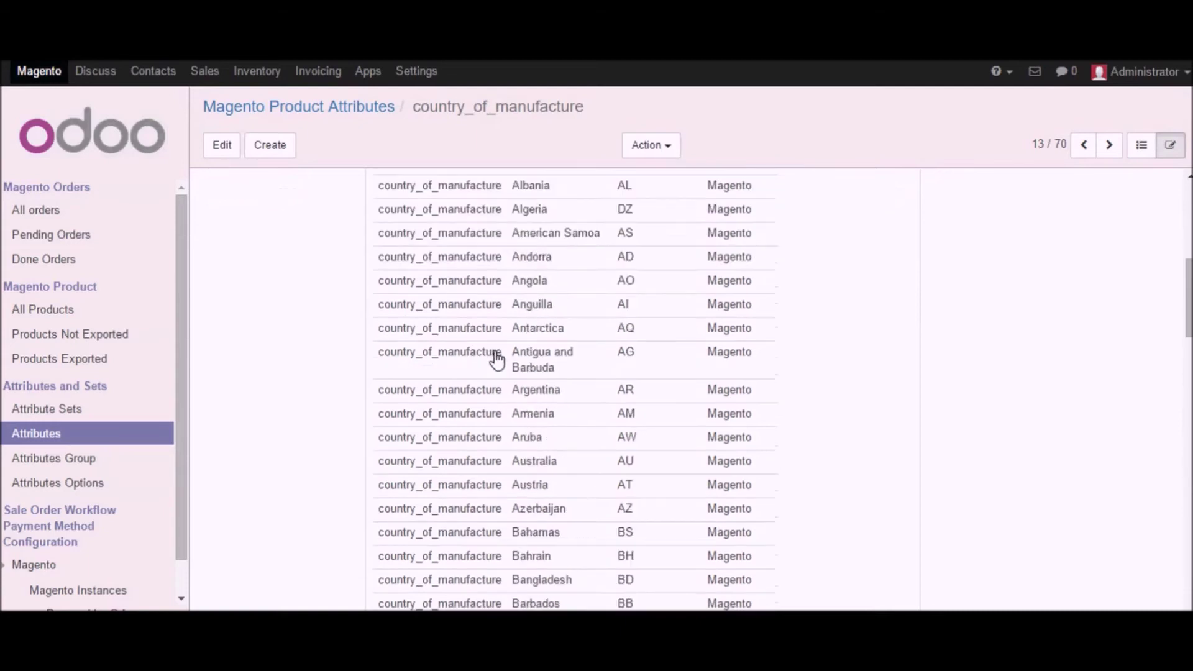
scroll(510, 396, down, 10)
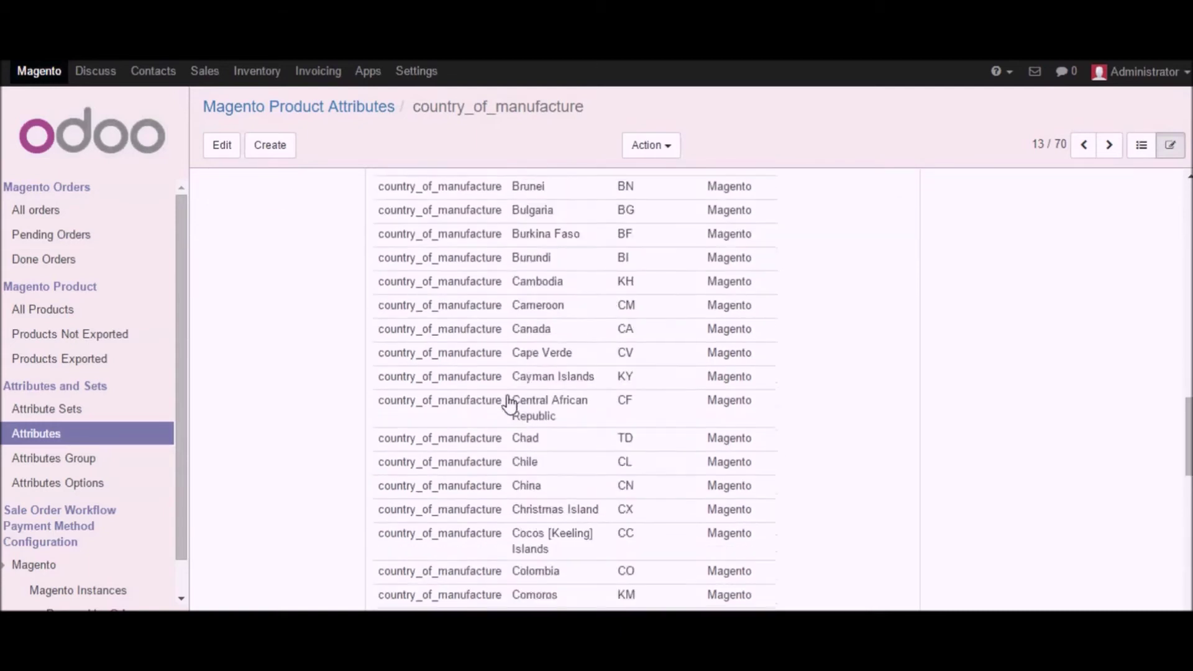
scroll(509, 403, up, 8)
scroll(509, 404, up, 13)
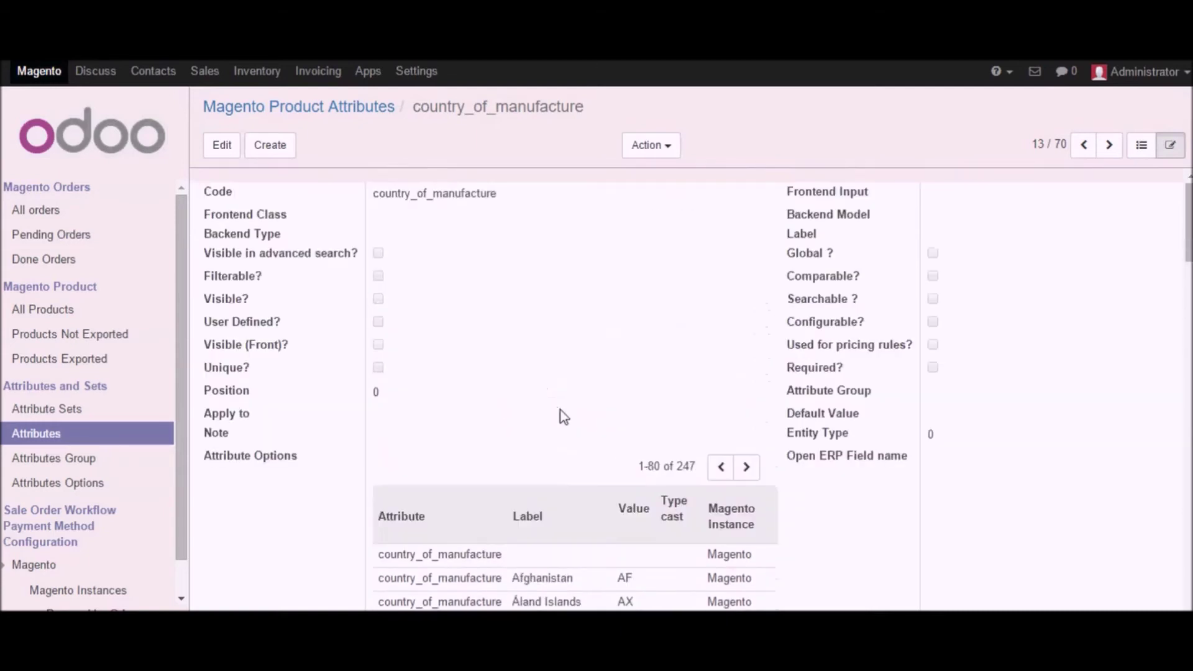
scroll(559, 436, down, 1)
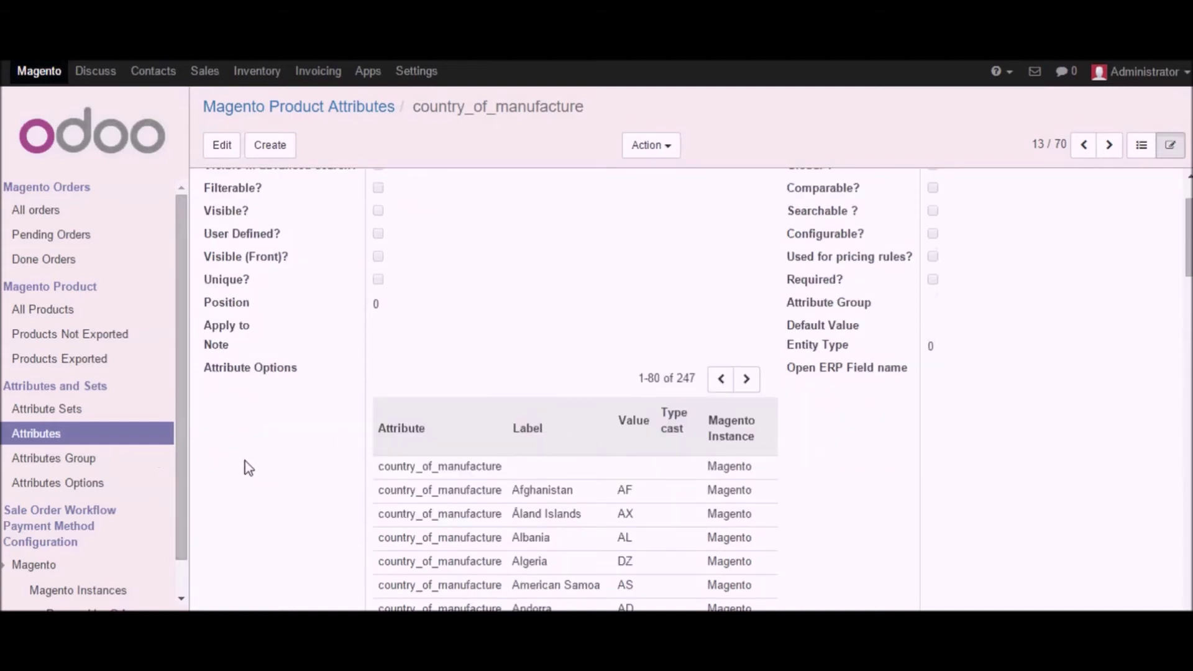
Look through the Magento product attribute options and open the Afghanistan option of country_of_manufacture to examine its details.
click(71, 491)
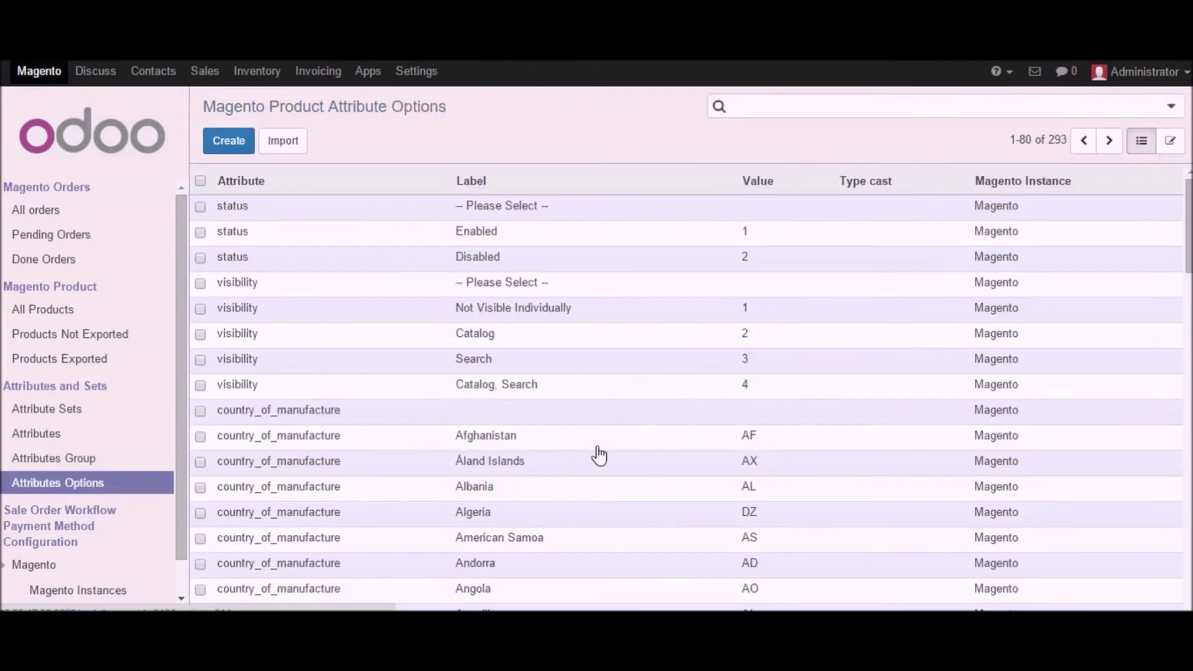
scroll(556, 355, down, 5)
scroll(454, 416, up, 5)
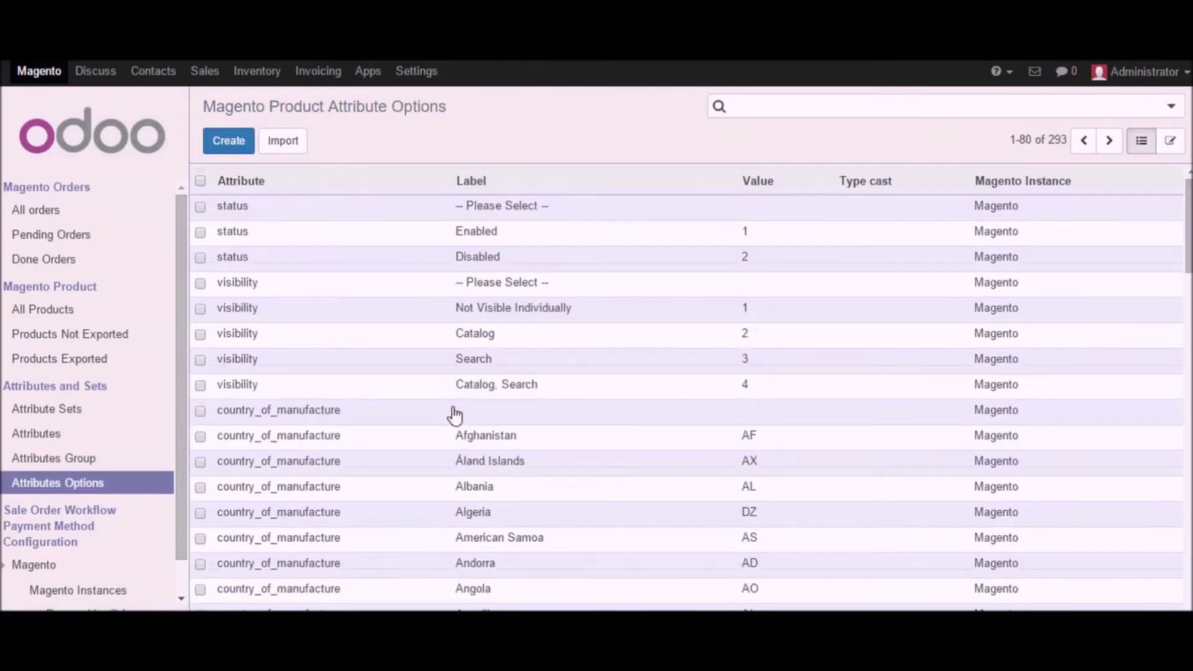
click(298, 441)
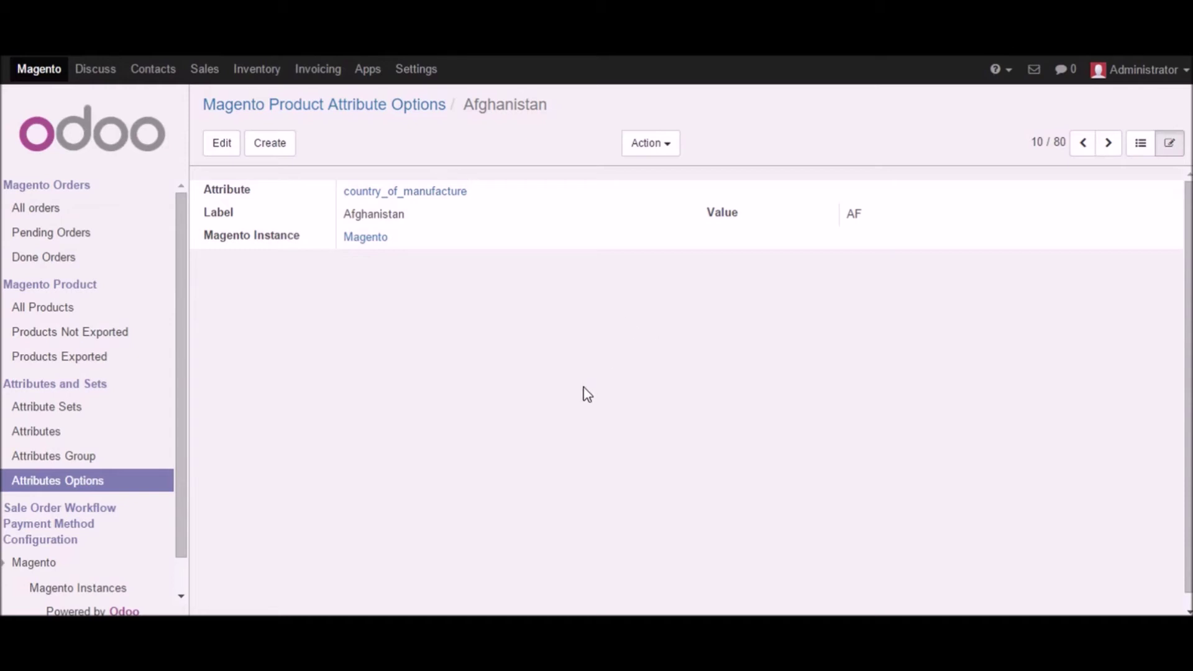
Examine the import actions on the Magento instance record and check the list of all Magento products before importing.
click(93, 594)
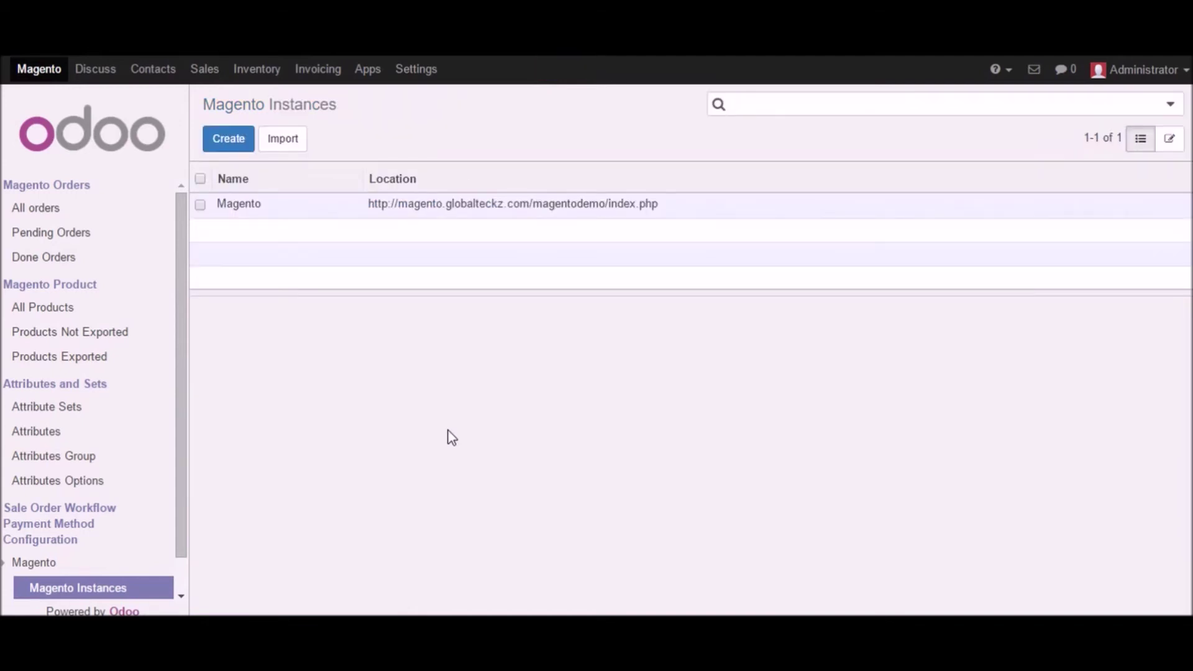
click(453, 207)
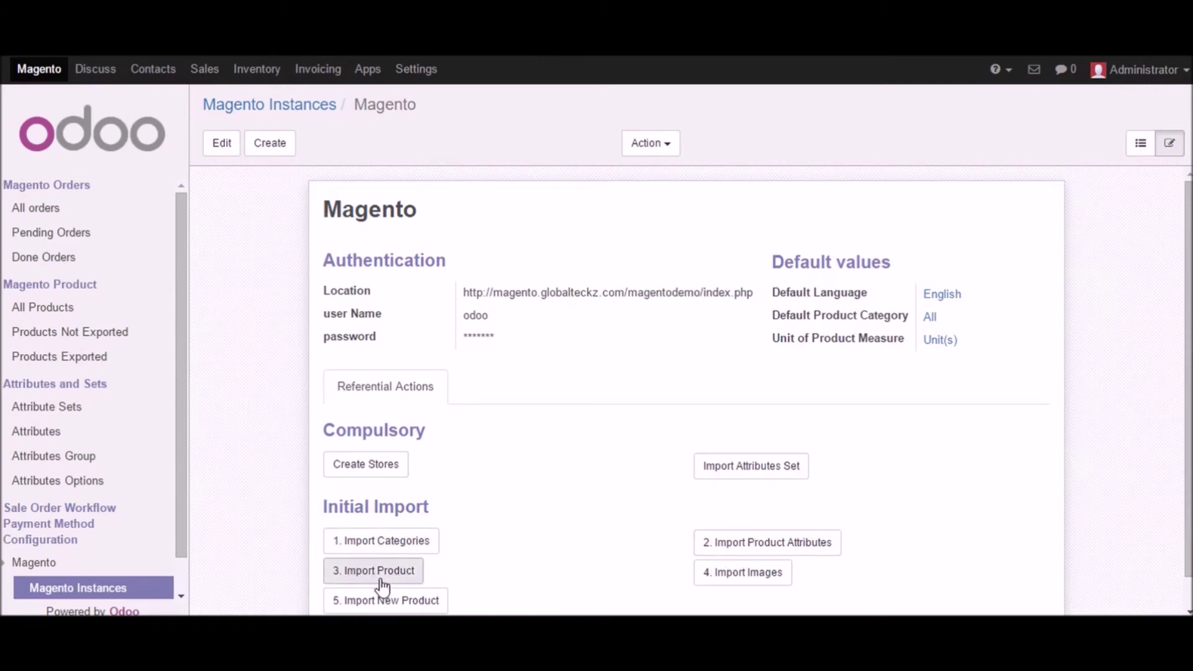
click(59, 311)
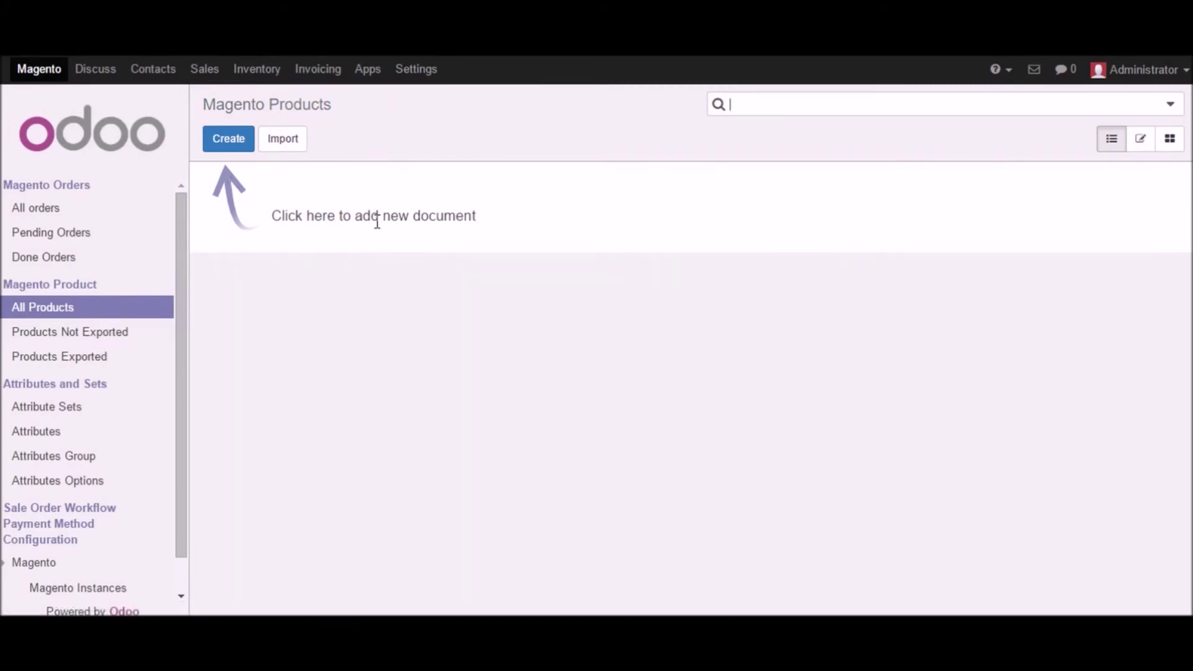
drag(361, 224, 395, 271)
click(394, 271)
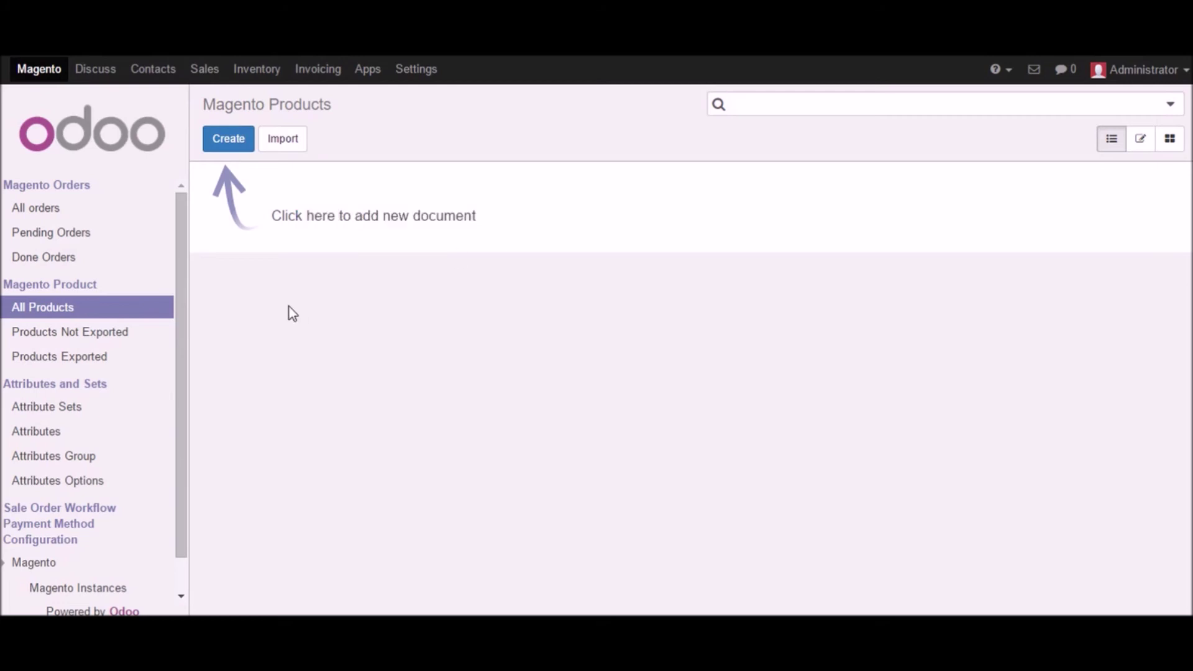
Run Import Product from the Magento instance record and look through the list of all Magento products.
click(79, 591)
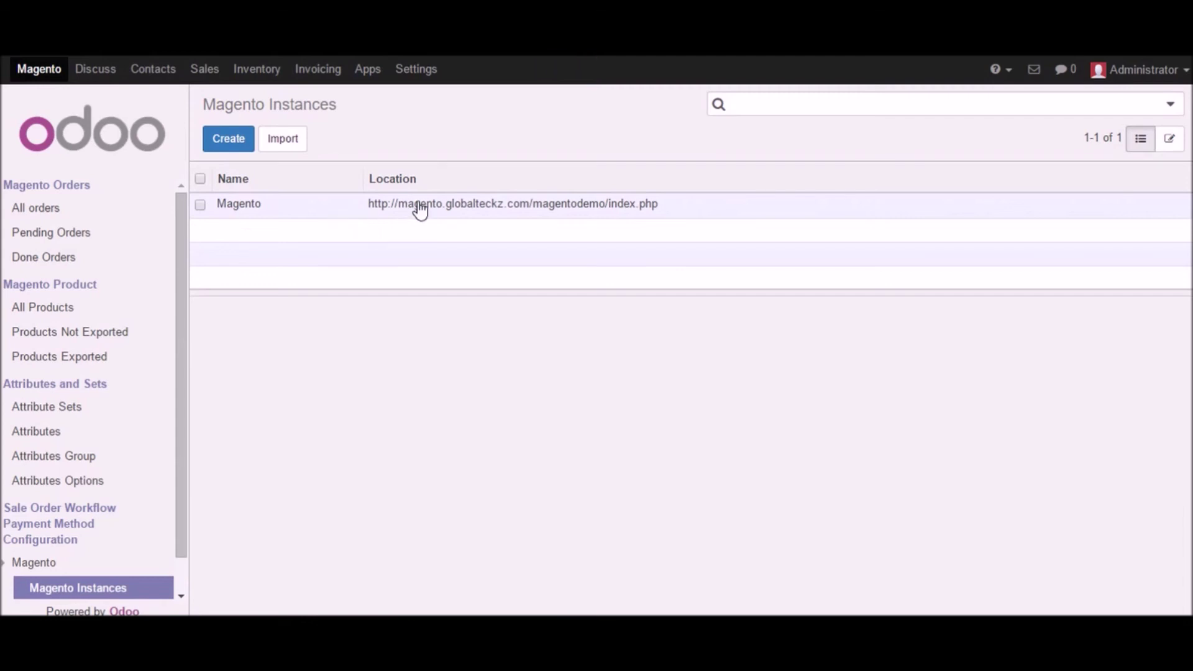
click(418, 207)
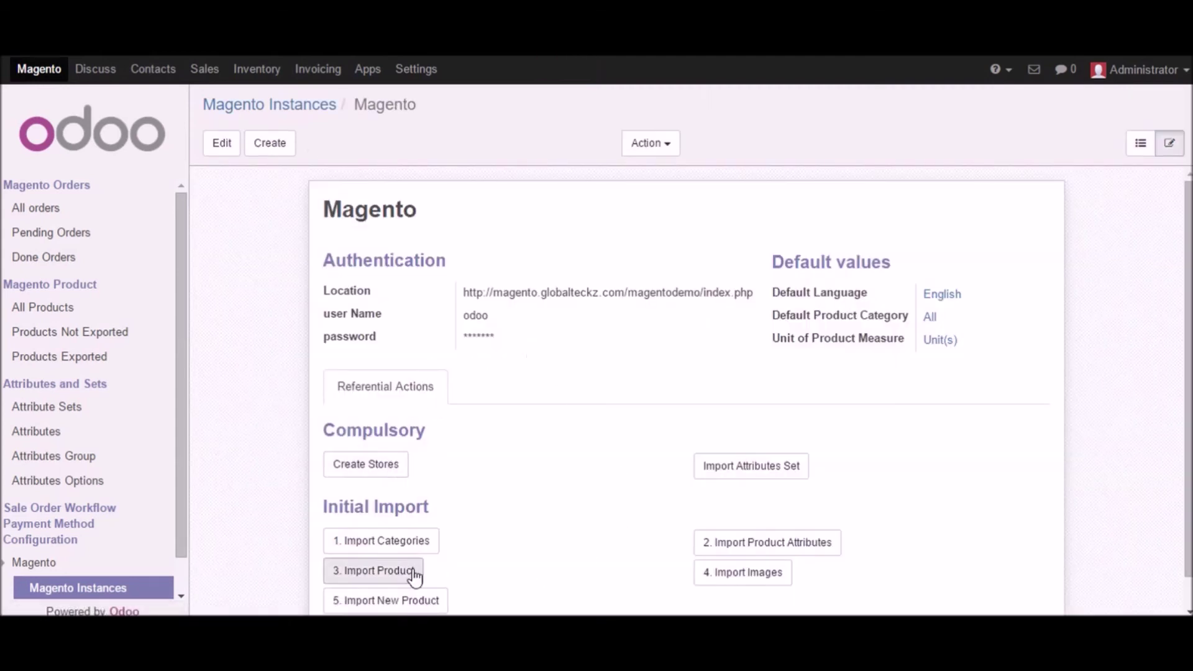
click(395, 572)
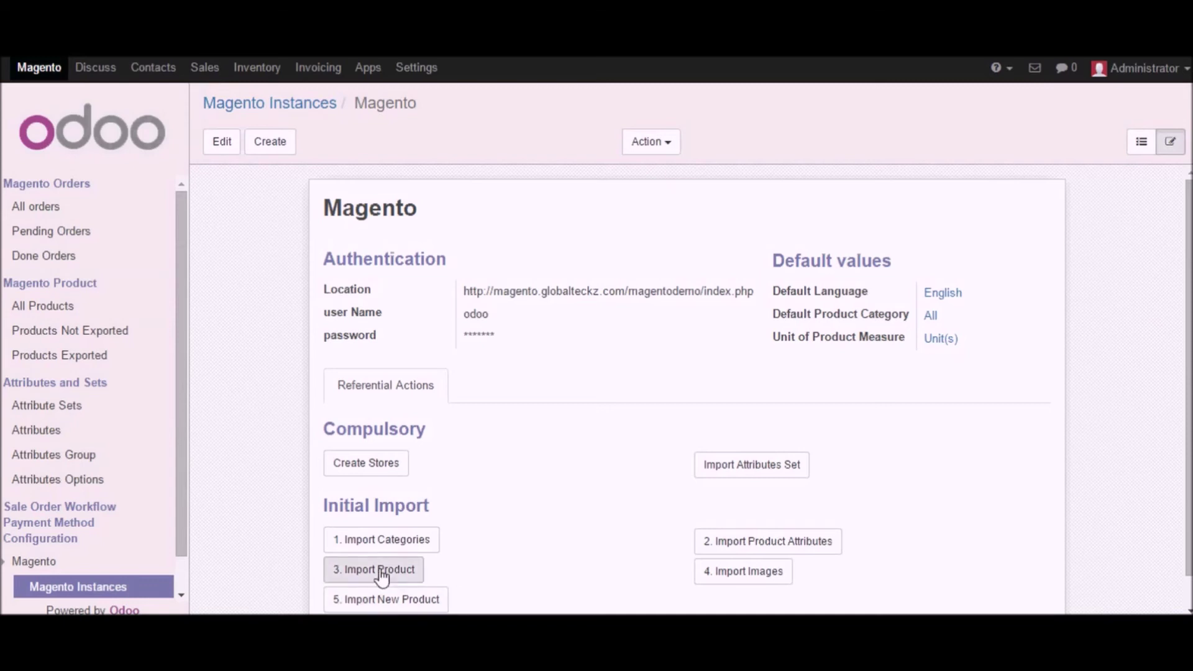
click(41, 306)
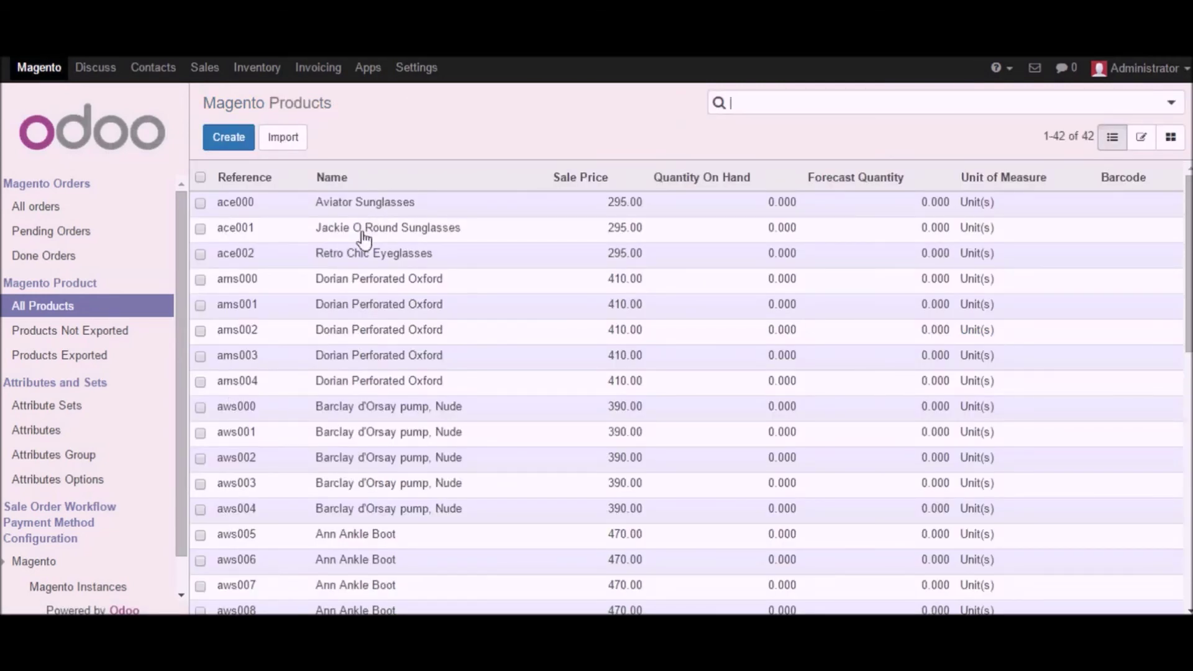
scroll(368, 500, down, 10)
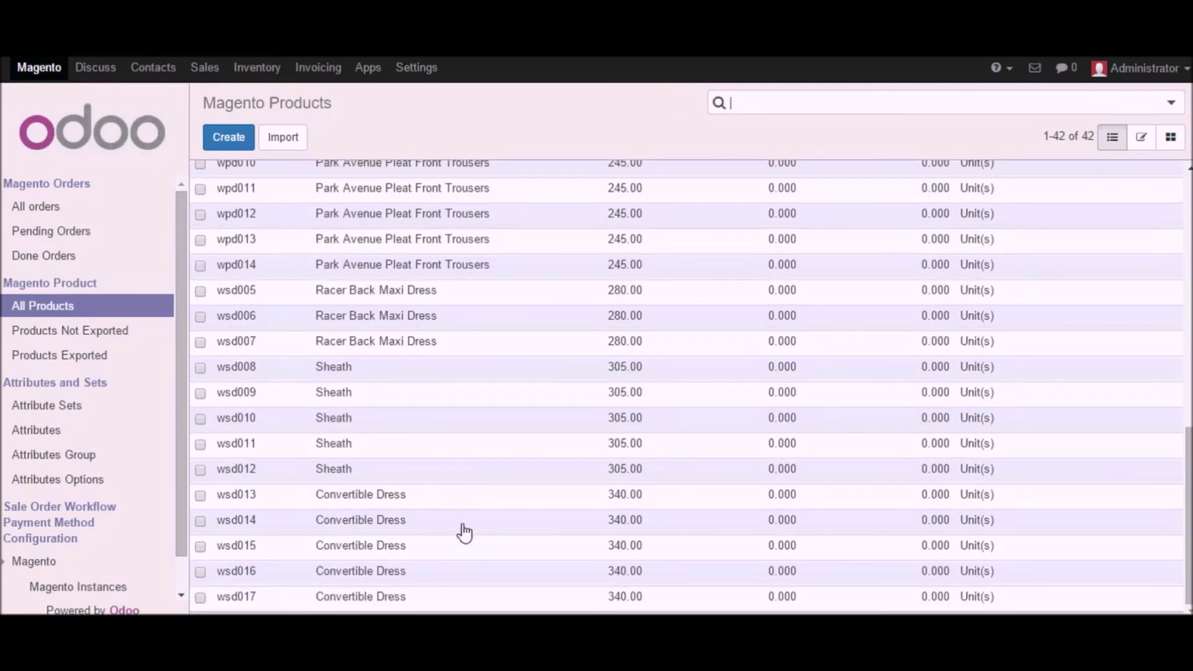
scroll(466, 529, up, 3)
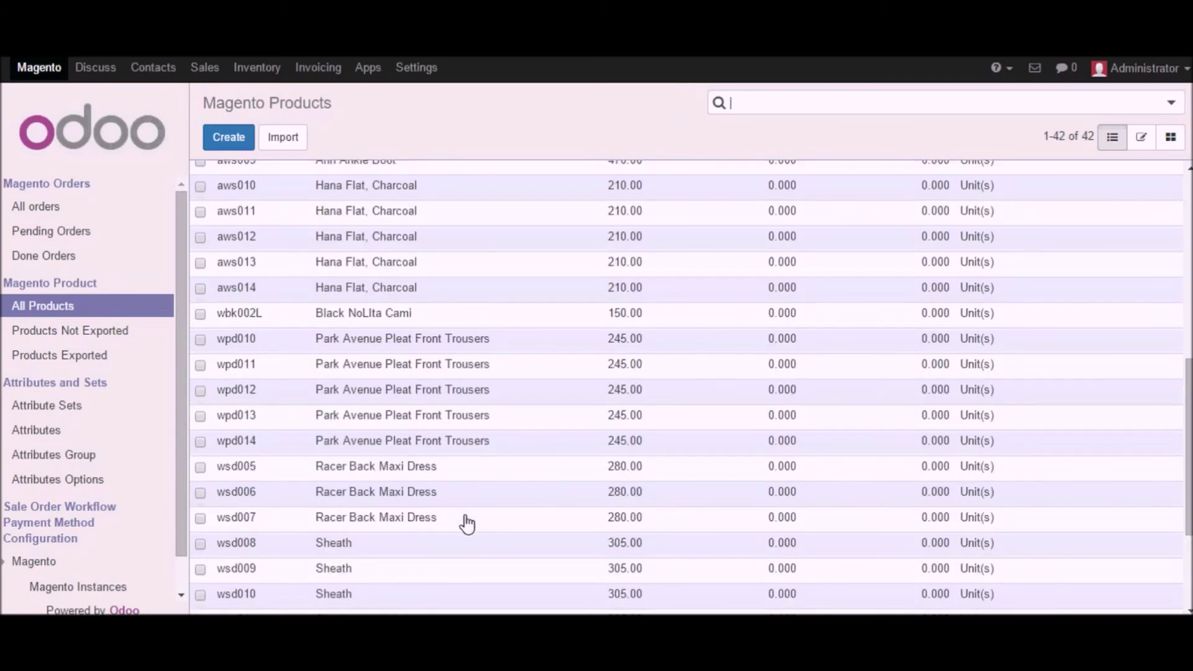
Open the Black NoLIta Cami product and examine its general, inventory, sales, accounting, notes and first images sections.
click(366, 314)
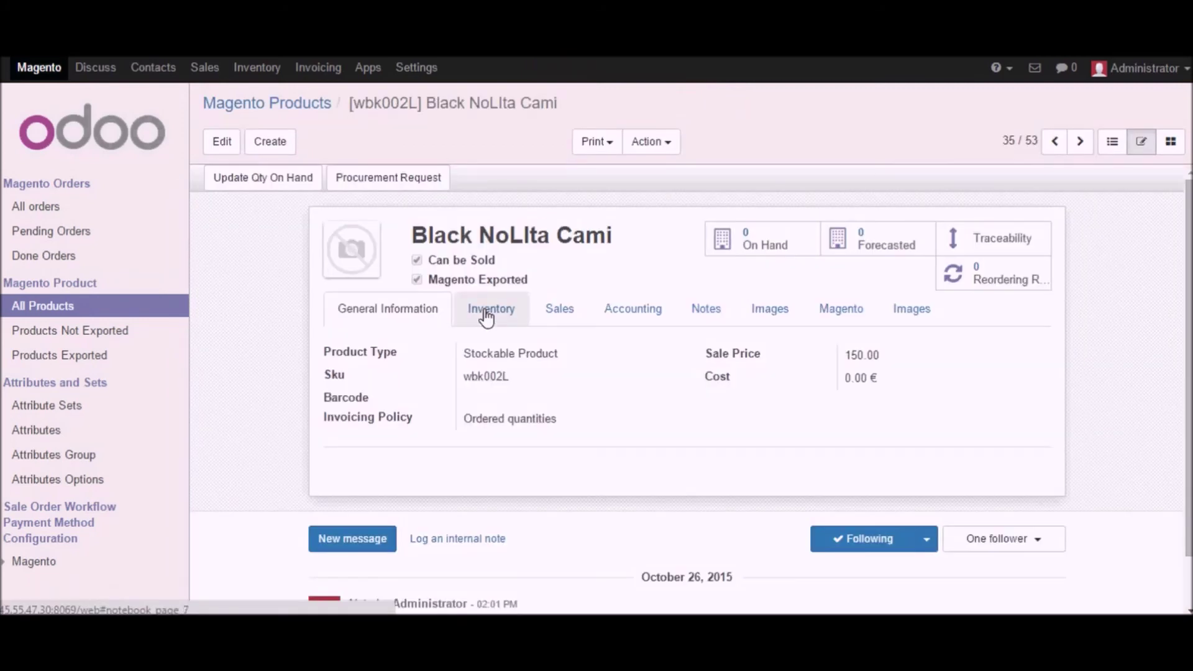
click(488, 314)
click(563, 314)
click(628, 310)
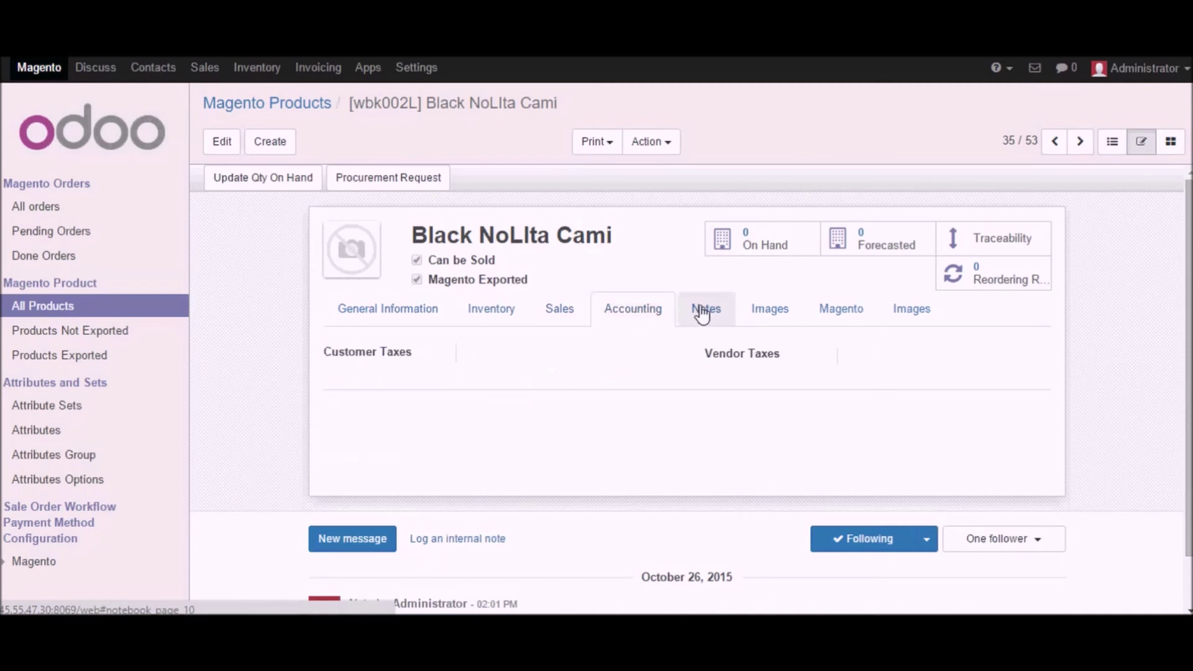
click(703, 314)
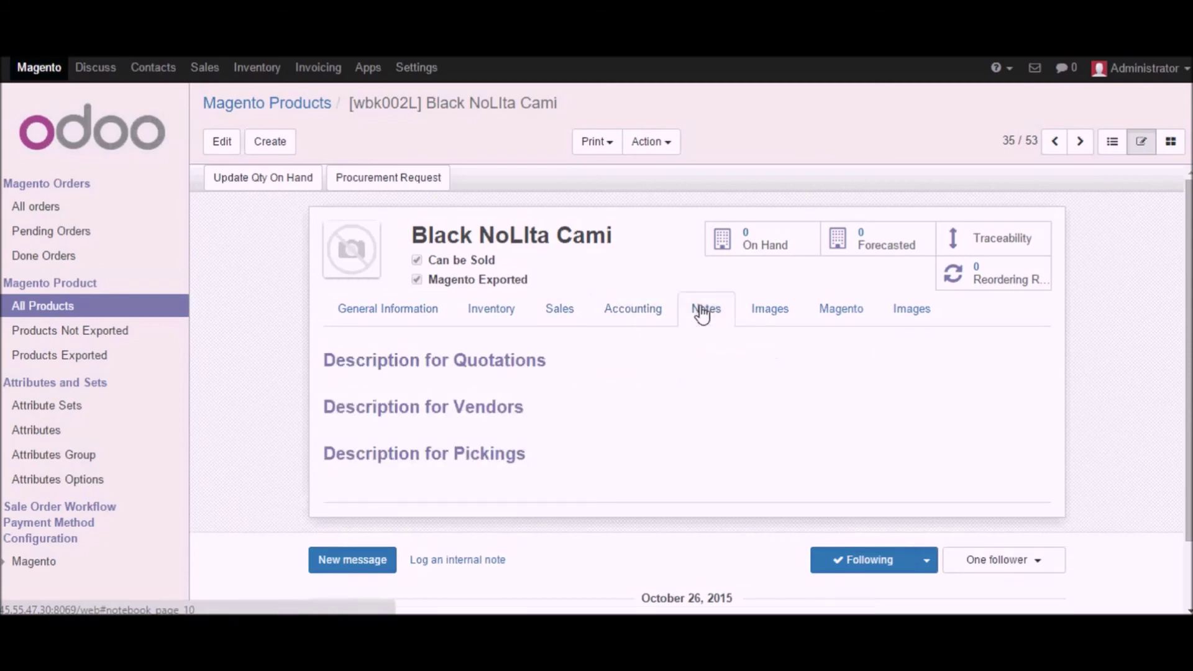
click(759, 314)
Examine the Black NoLIta Cami product's Magento details, from categories and attributes to pricing and export settings, plus its image titles table.
click(829, 314)
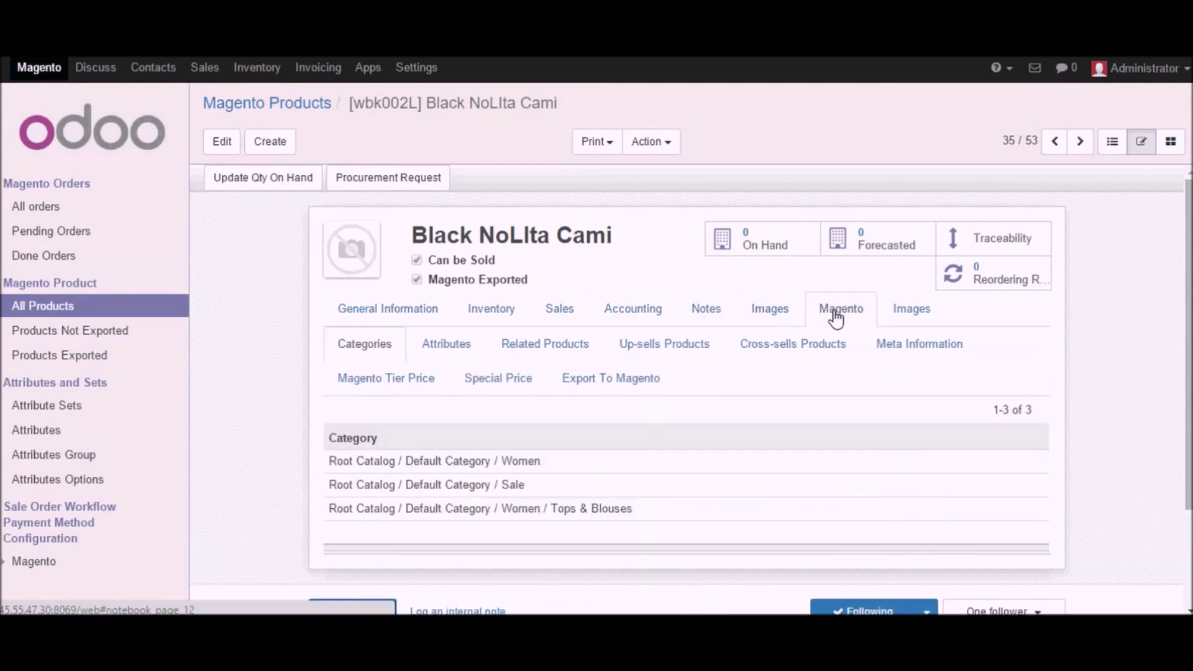
click(440, 351)
click(533, 351)
click(697, 349)
click(798, 348)
click(904, 349)
click(411, 379)
click(503, 379)
click(634, 380)
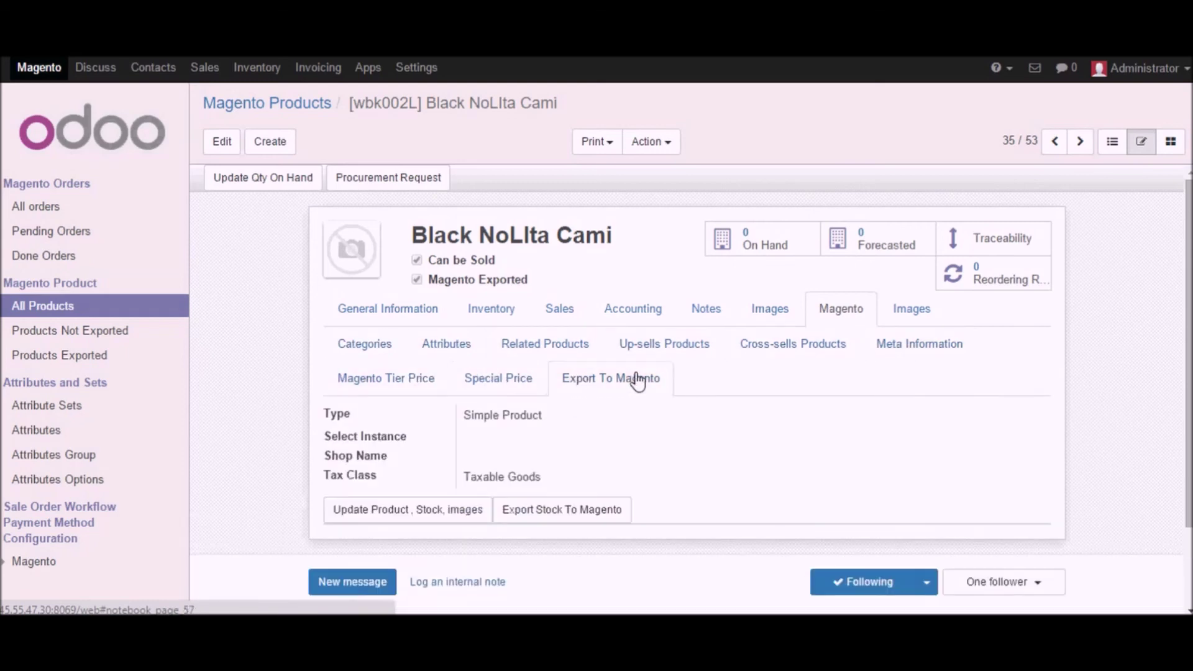
click(913, 310)
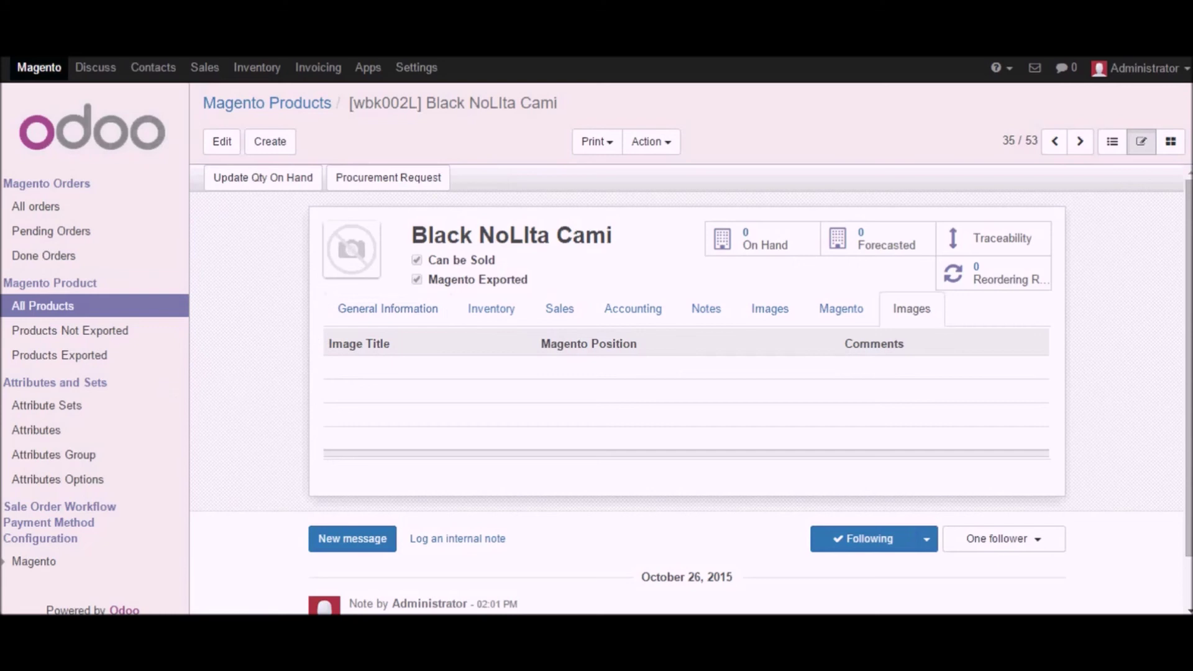
Run Import Images from the Magento instance record.
click(35, 563)
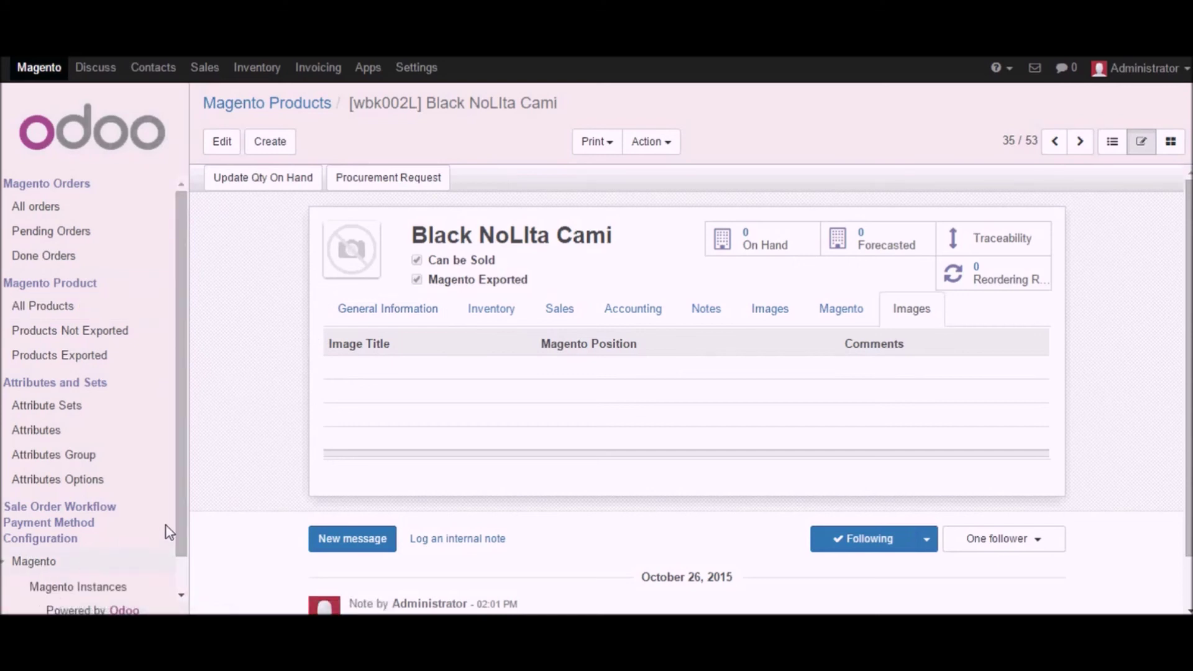
click(79, 589)
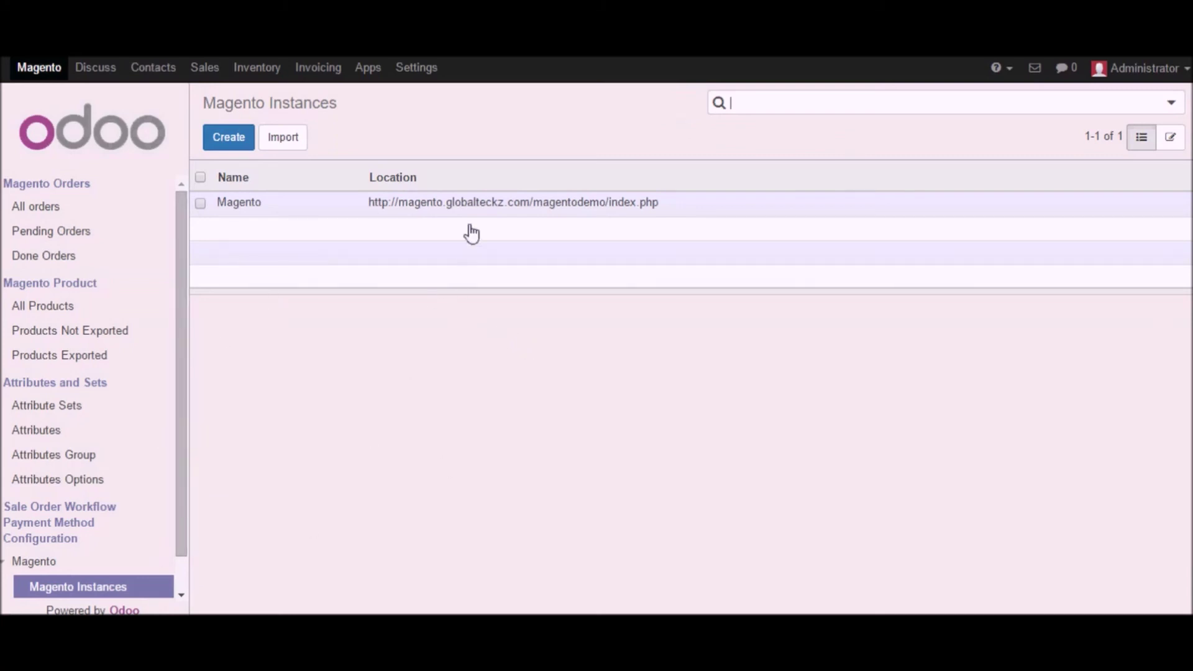
click(432, 211)
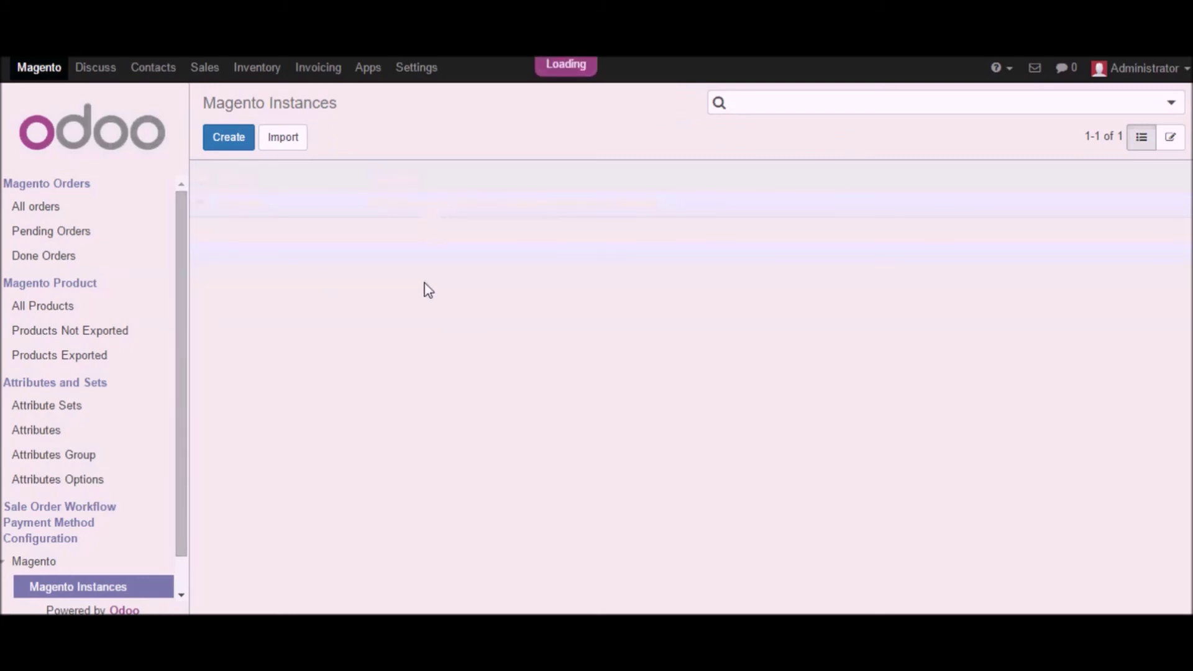
scroll(472, 429, down, 1)
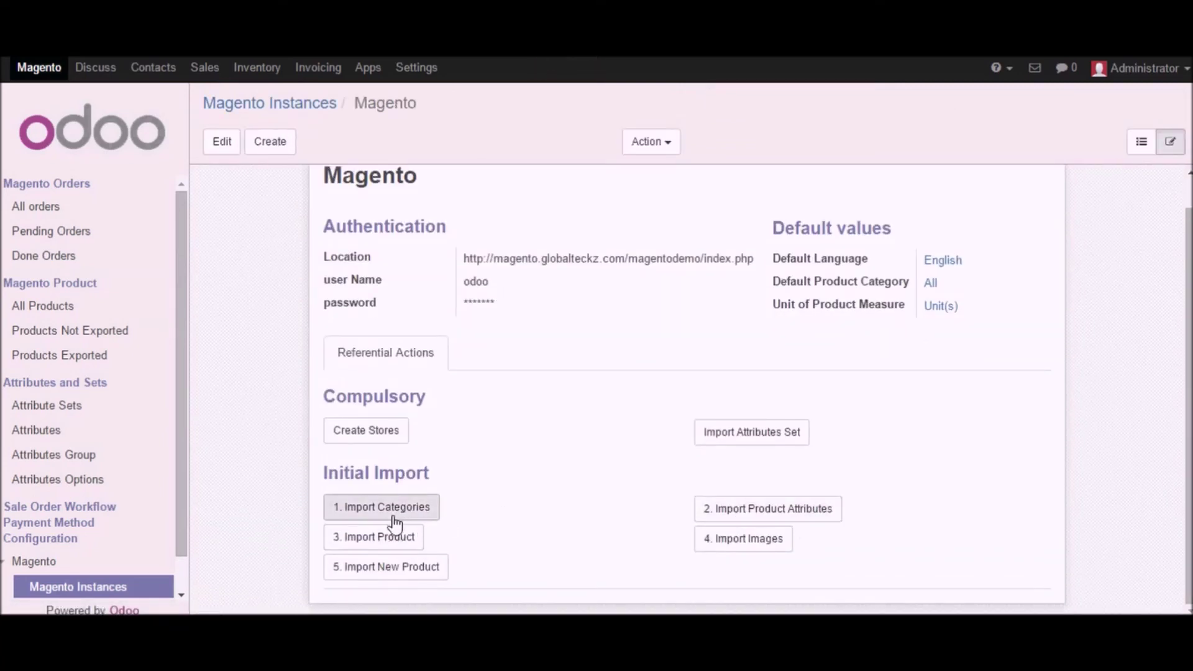
click(753, 542)
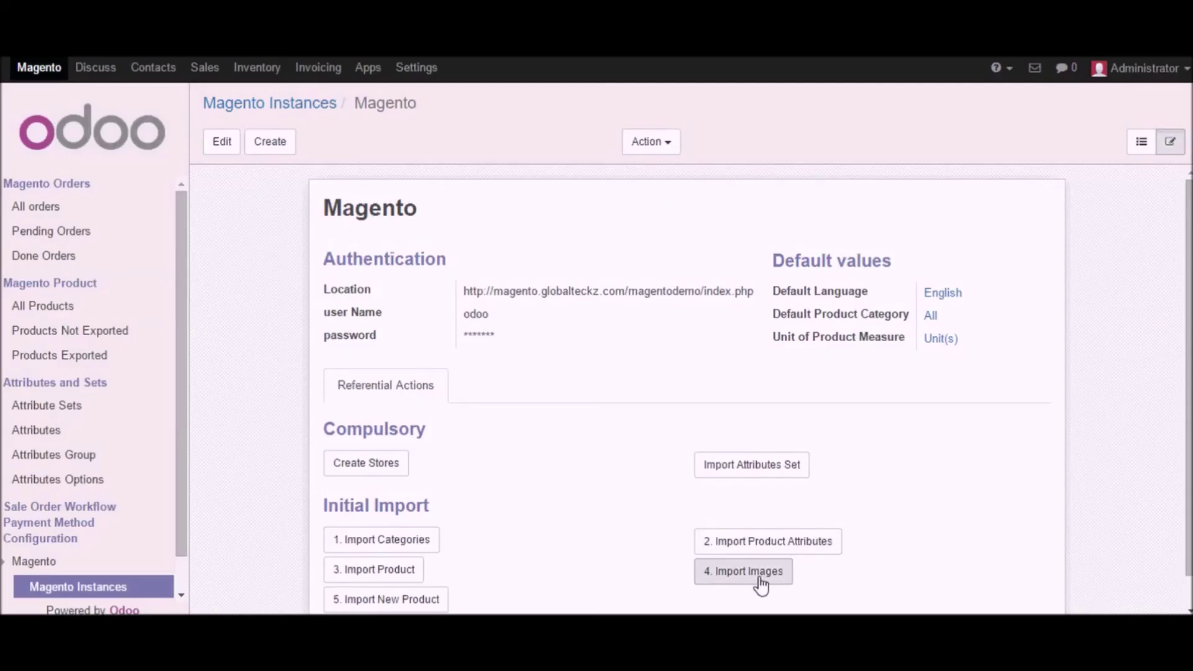
Find Black NoLIta Cami on the second page of all Magento products and examine its main picture and image titles.
click(64, 310)
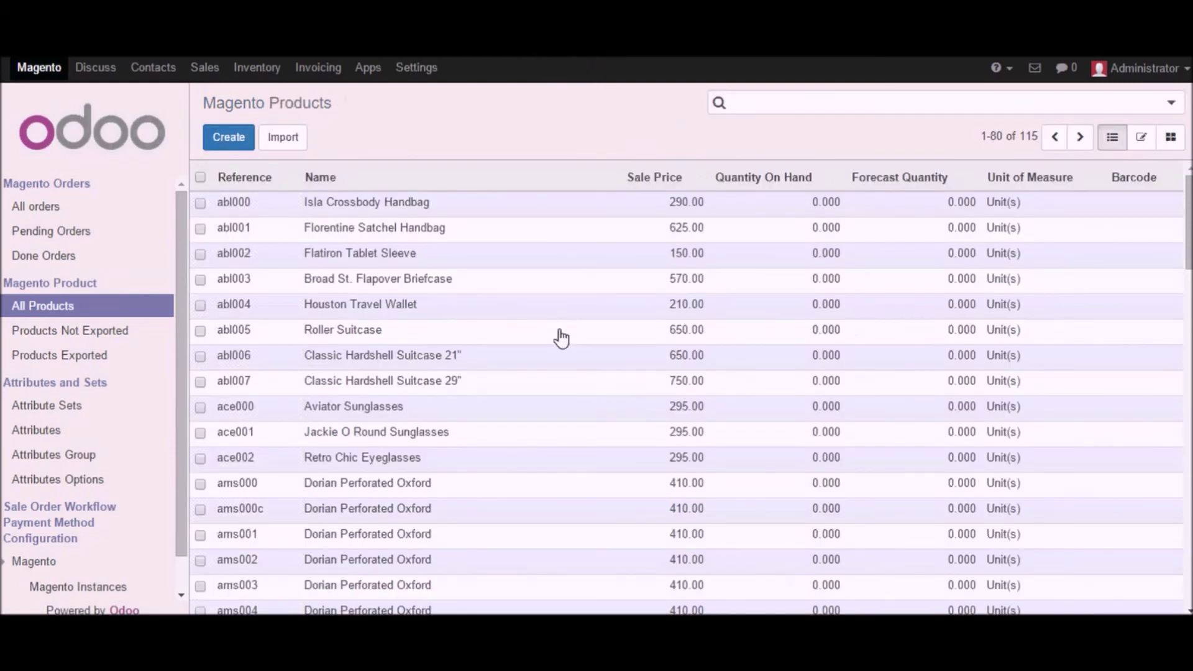
key(alt+n)
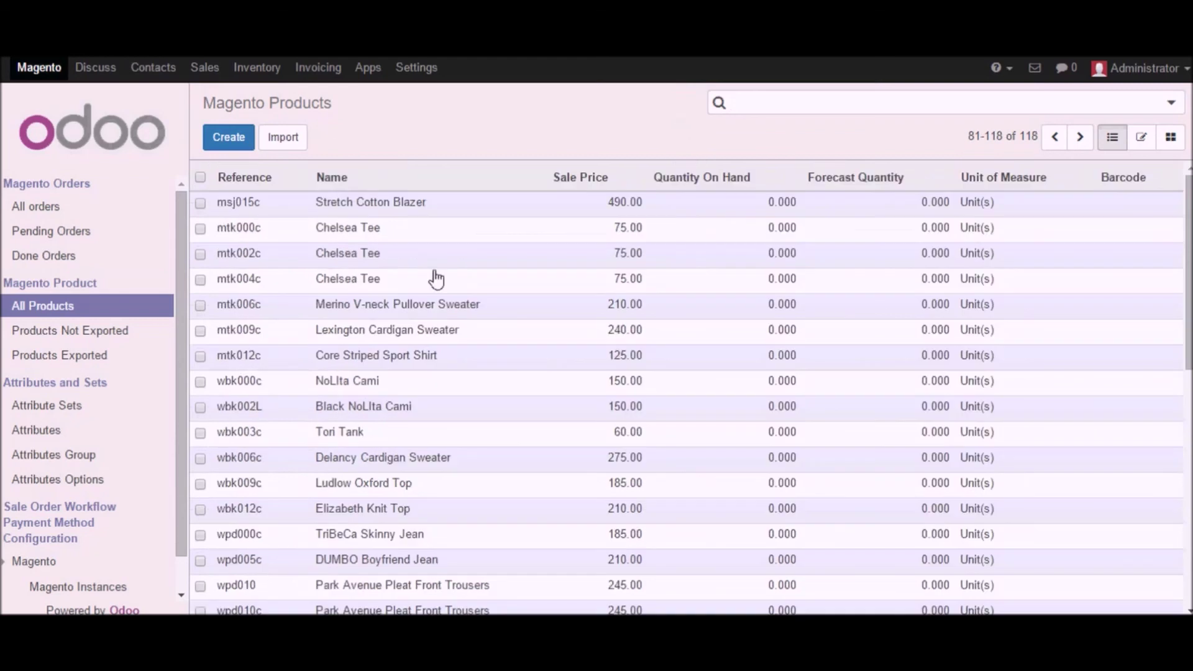
click(371, 410)
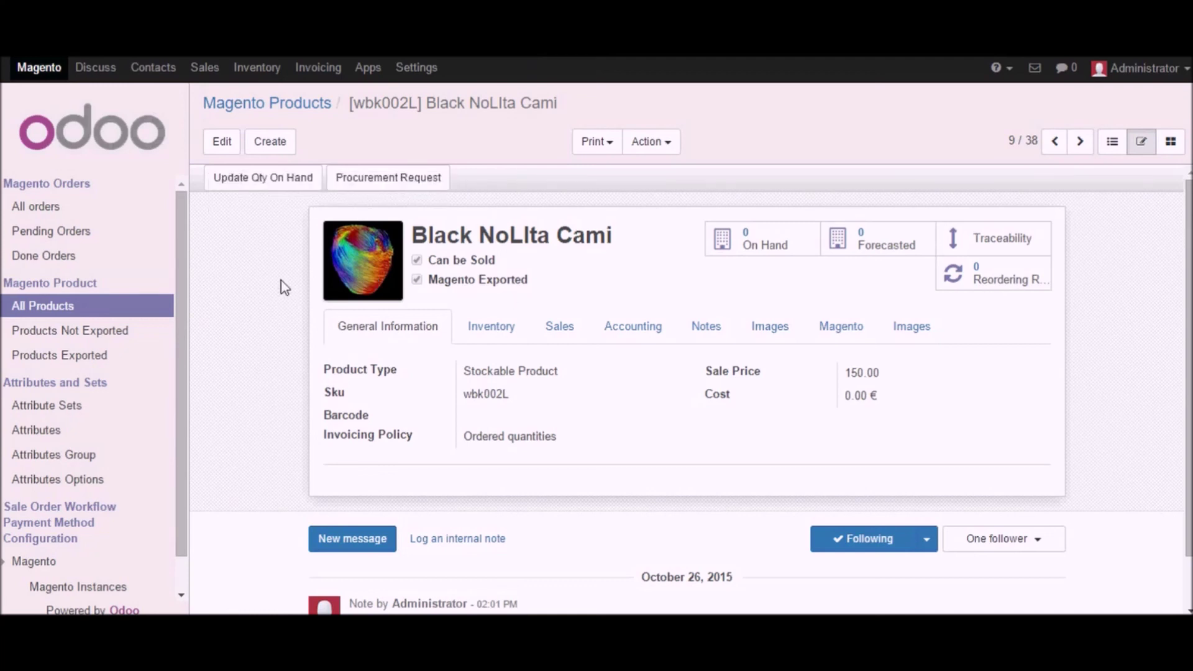
click(899, 339)
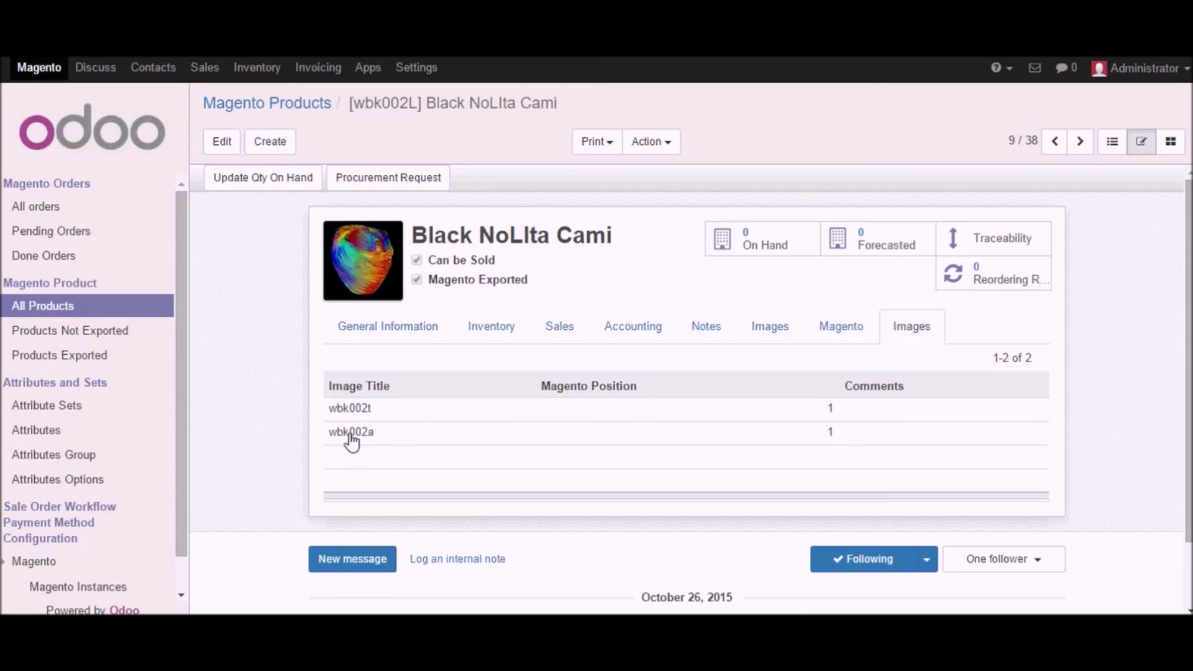
Open the Magento instance record at its Import New Product action.
click(93, 589)
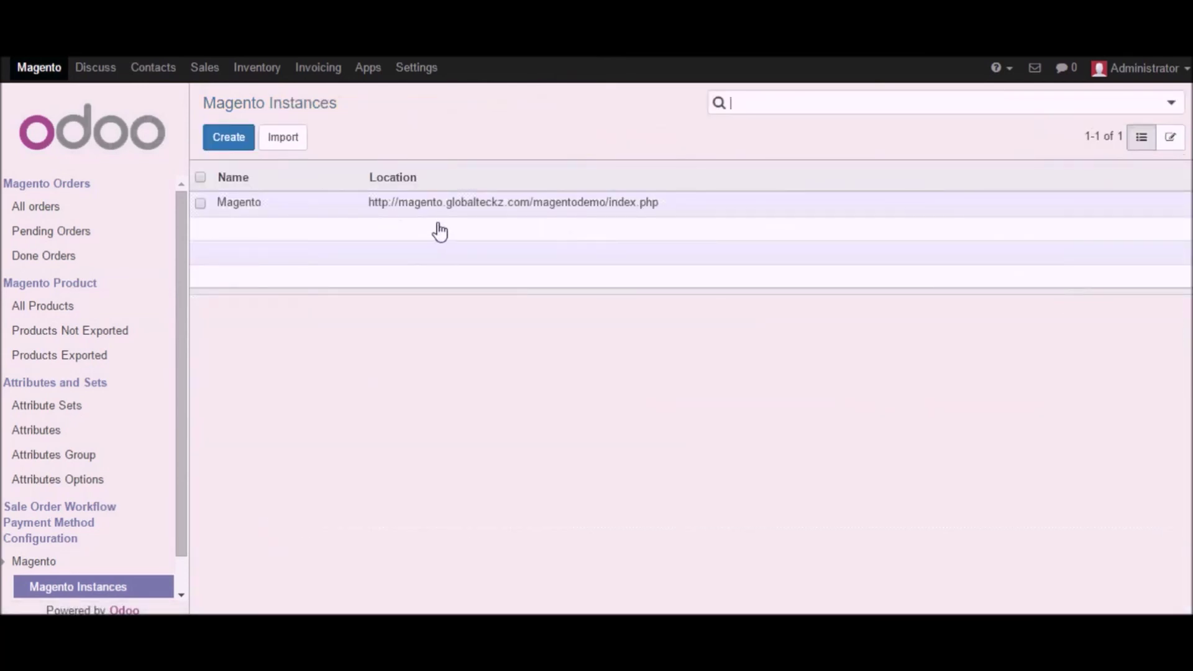
click(461, 206)
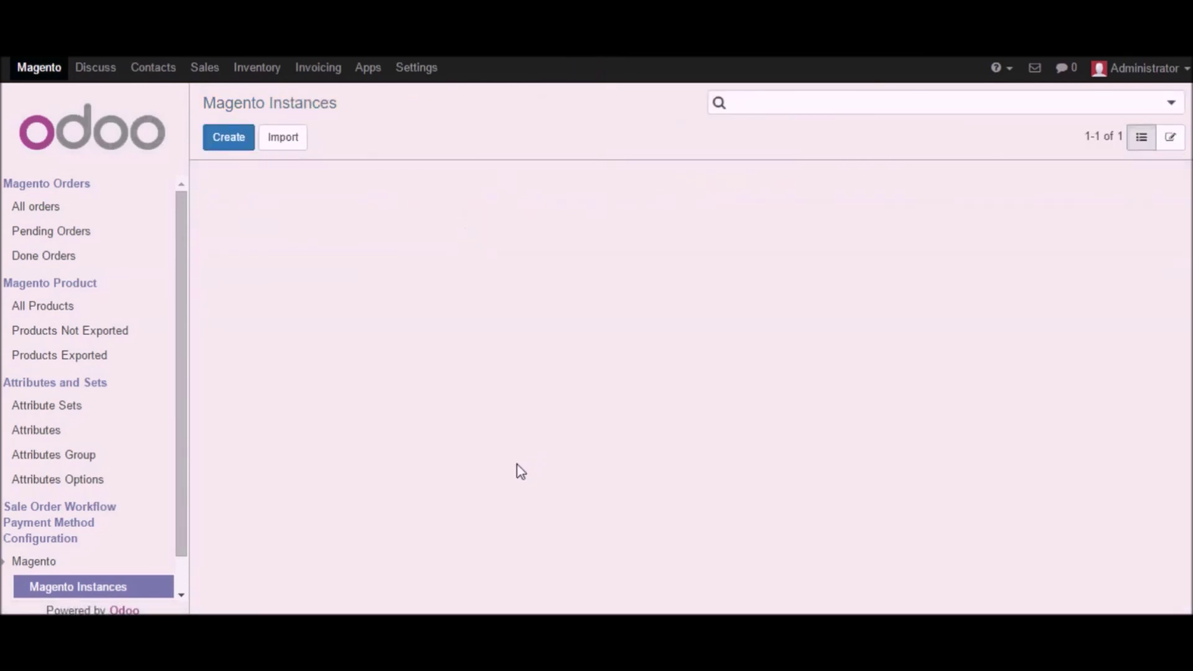
scroll(509, 497, down, 1)
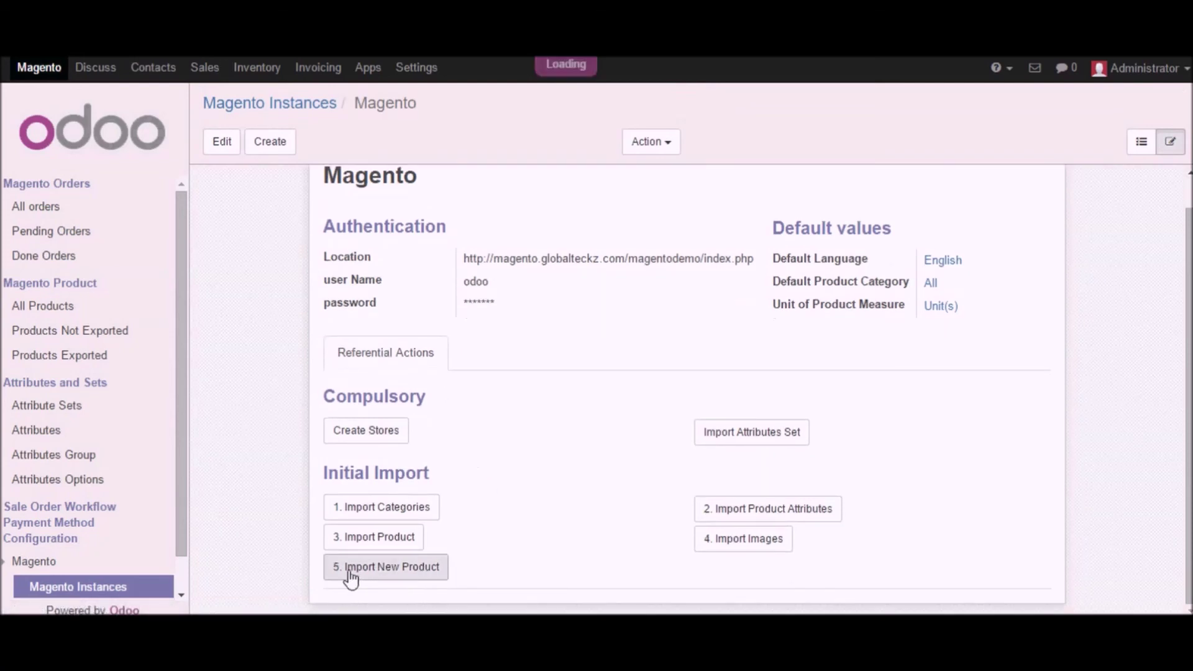